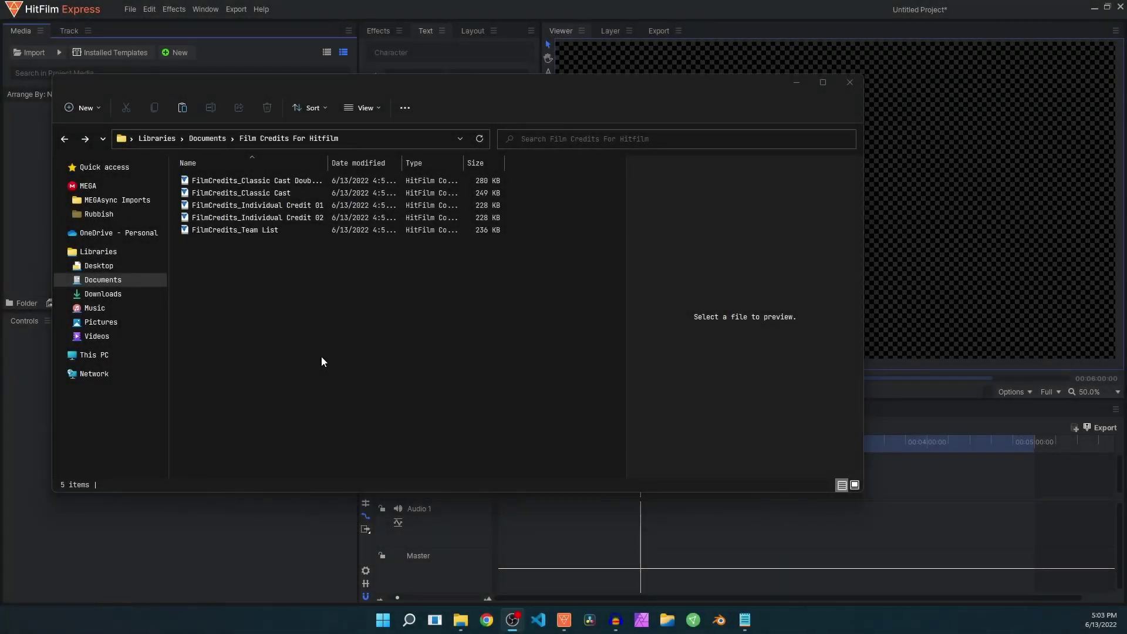
- Move the File Explorer window aside to expose the Film Credits For Hitfilm template files
drag(287, 86, 435, 173)
- Delete all five FilmCredits media items, Classic Cast through Team List, from the project
drag(354, 346, 96, 150)
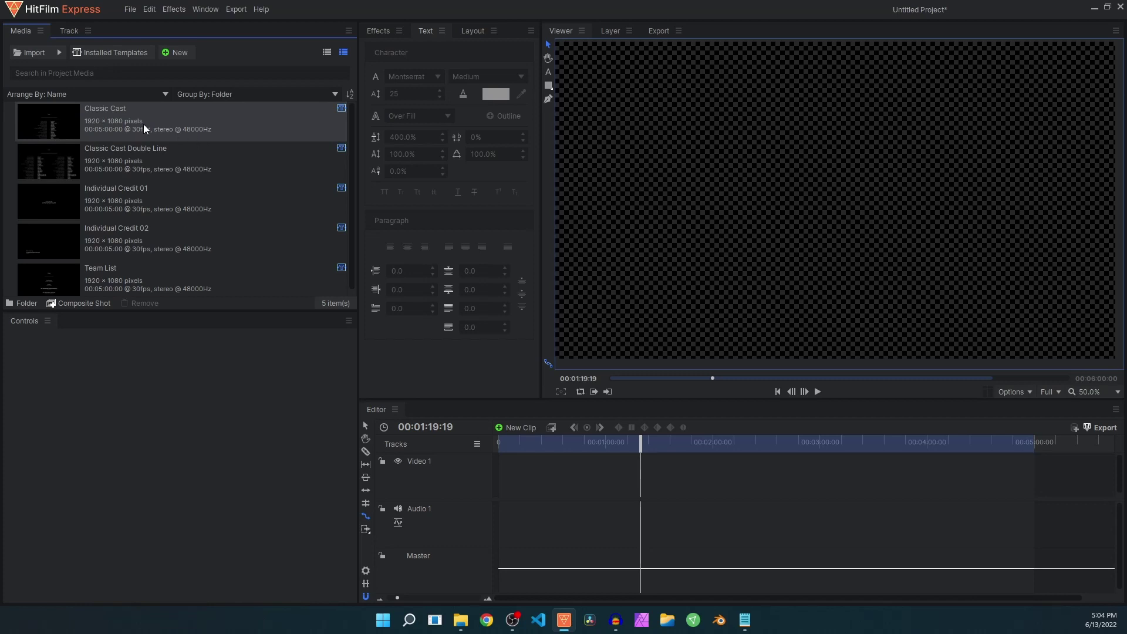
click(167, 123)
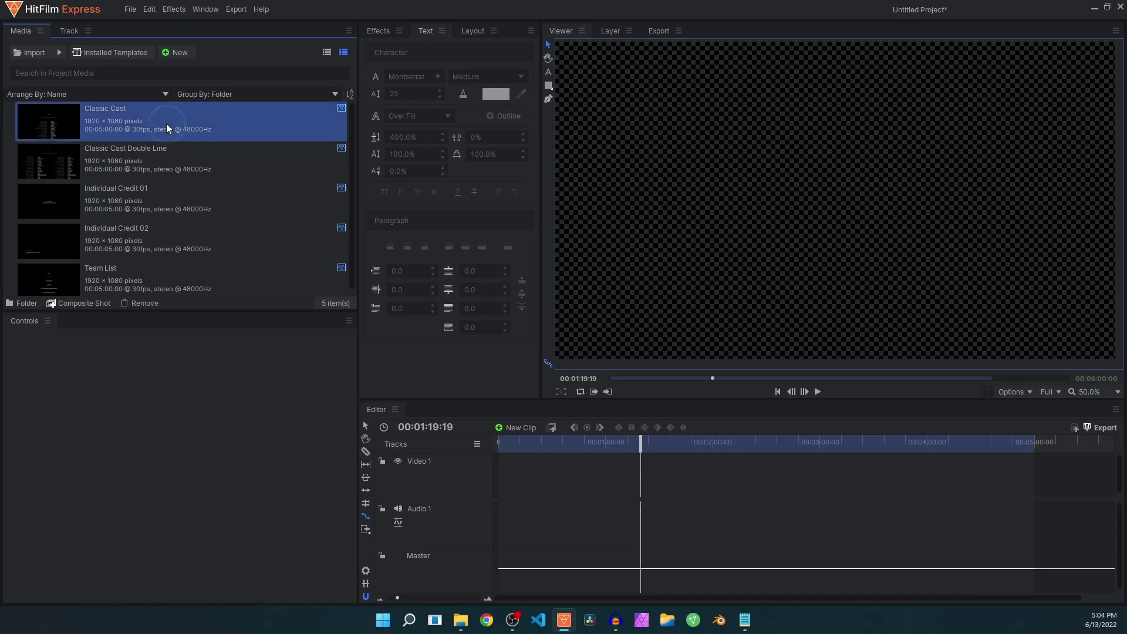
shift+click(153, 273)
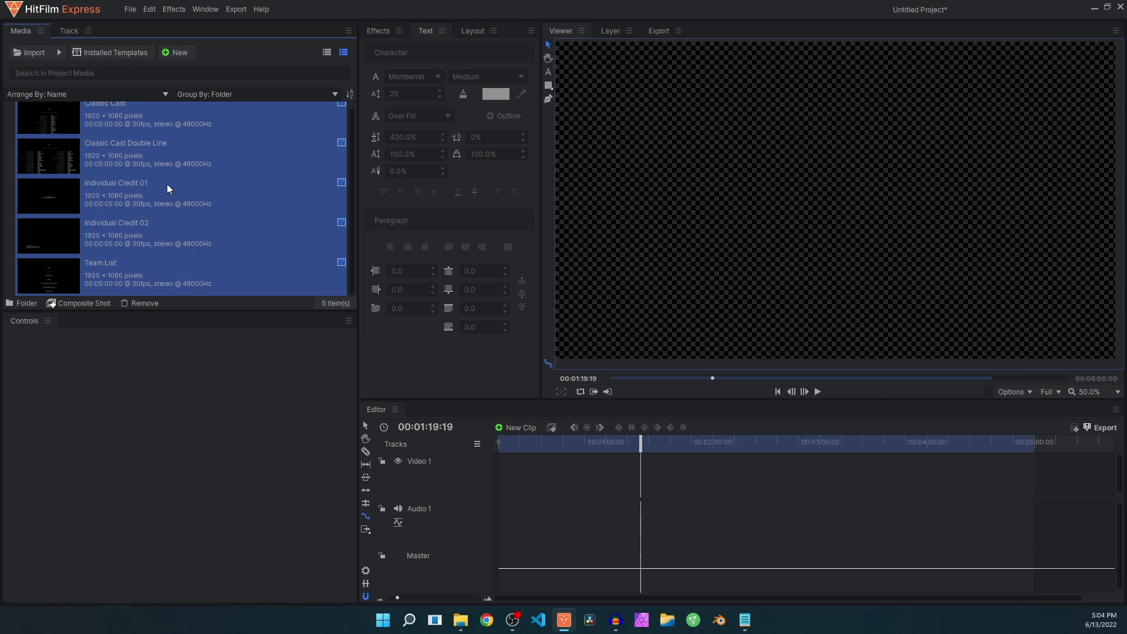
key(Delete)
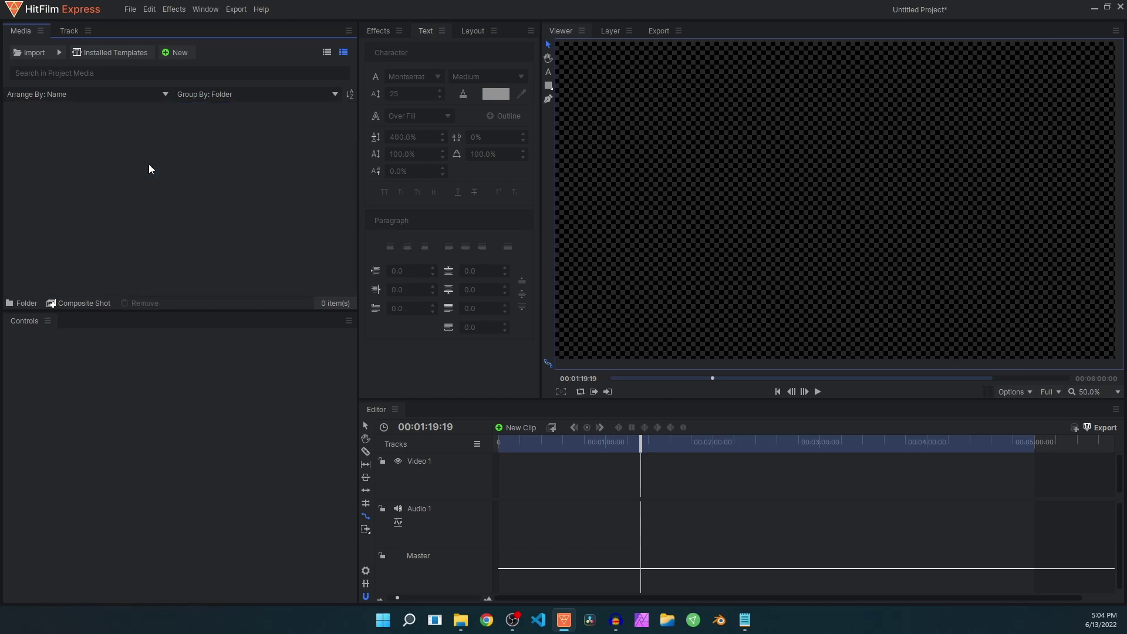
- Import the FilmCredits_Classic Cast template from the installed templates list
click(109, 54)
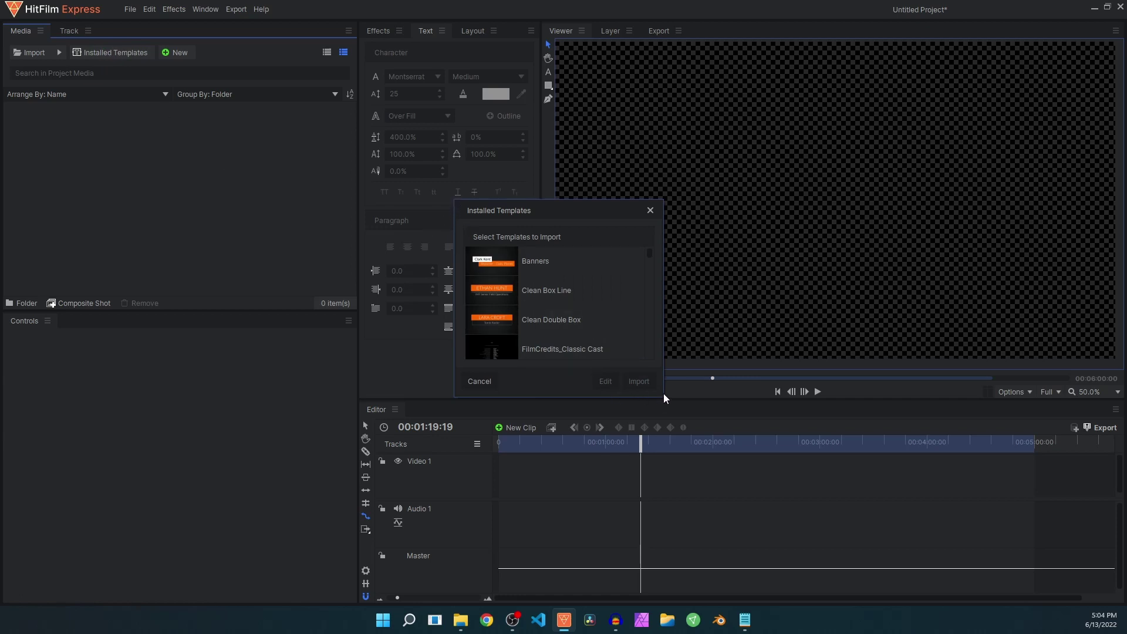
drag(662, 396, 862, 535)
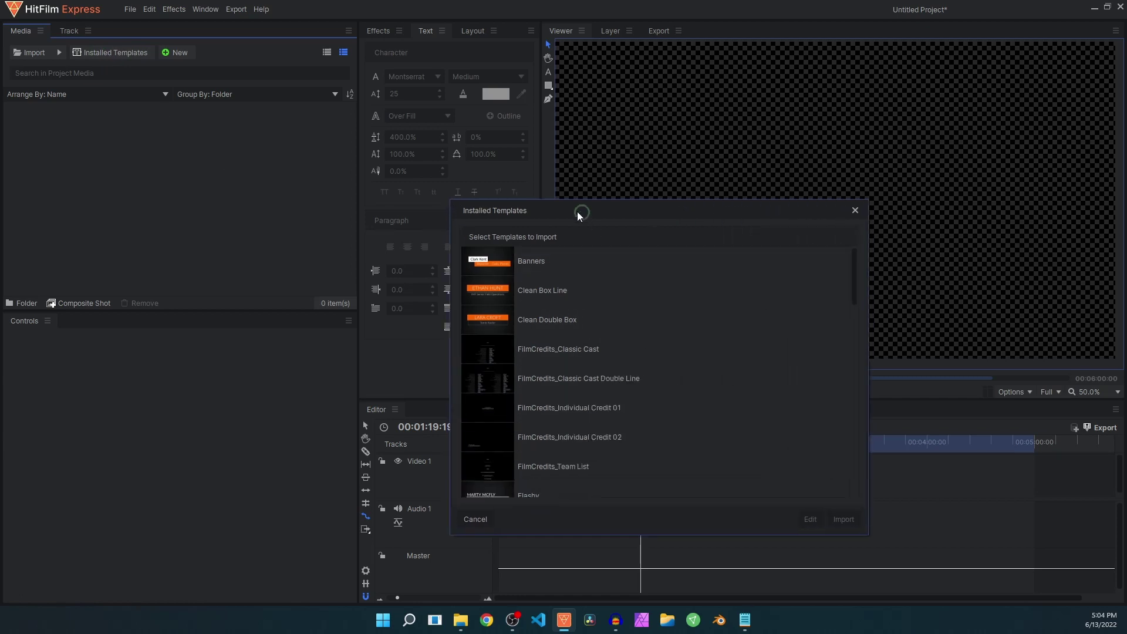
drag(580, 214, 386, 121)
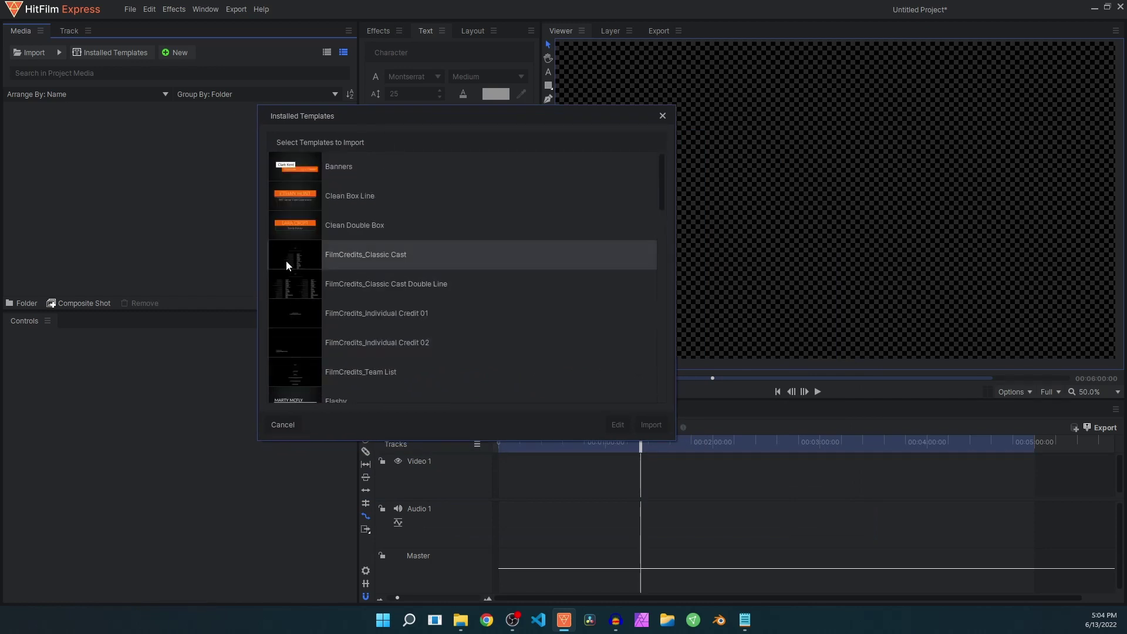
click(352, 263)
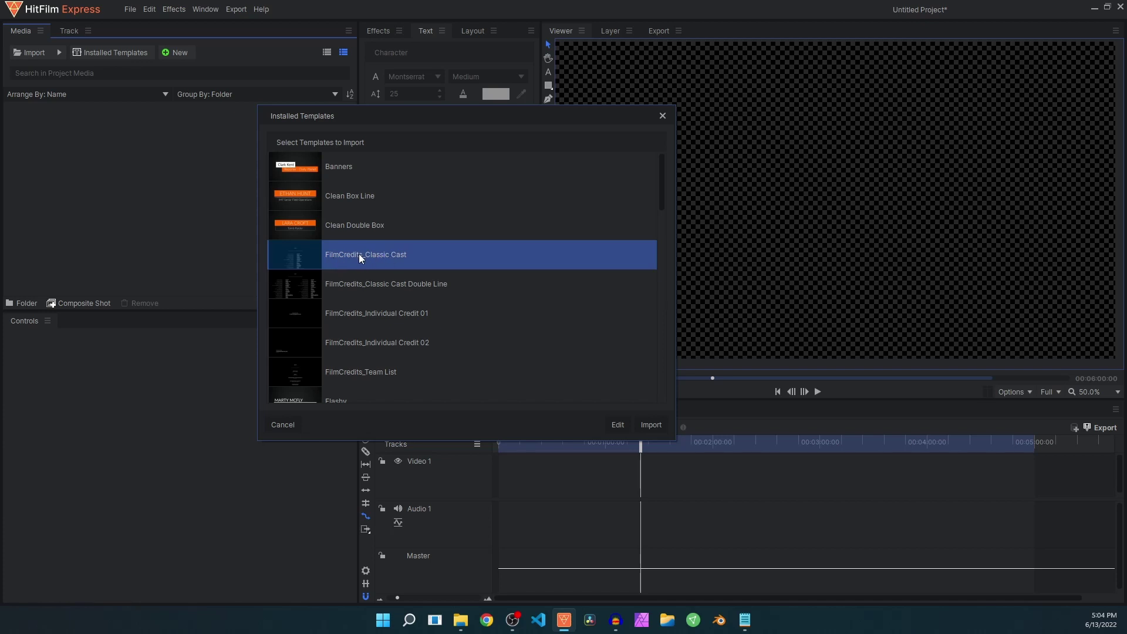
click(651, 424)
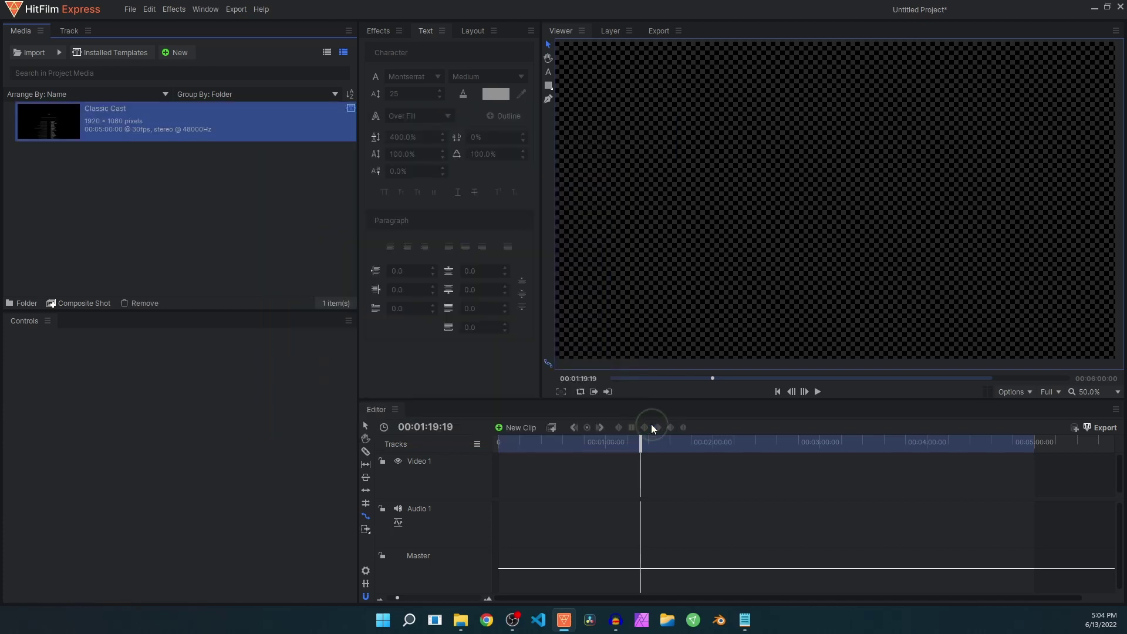
- Drop the Classic Cast clip onto Video 1 and scrub through it to preview the cast credits
drag(51, 121, 500, 487)
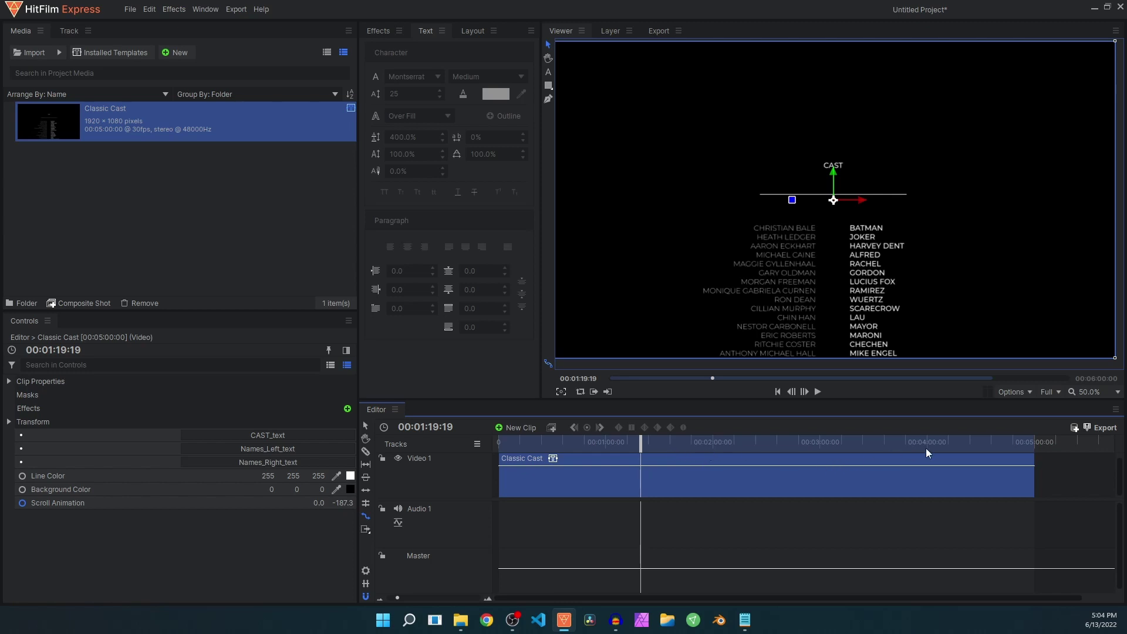
drag(1018, 442, 588, 448)
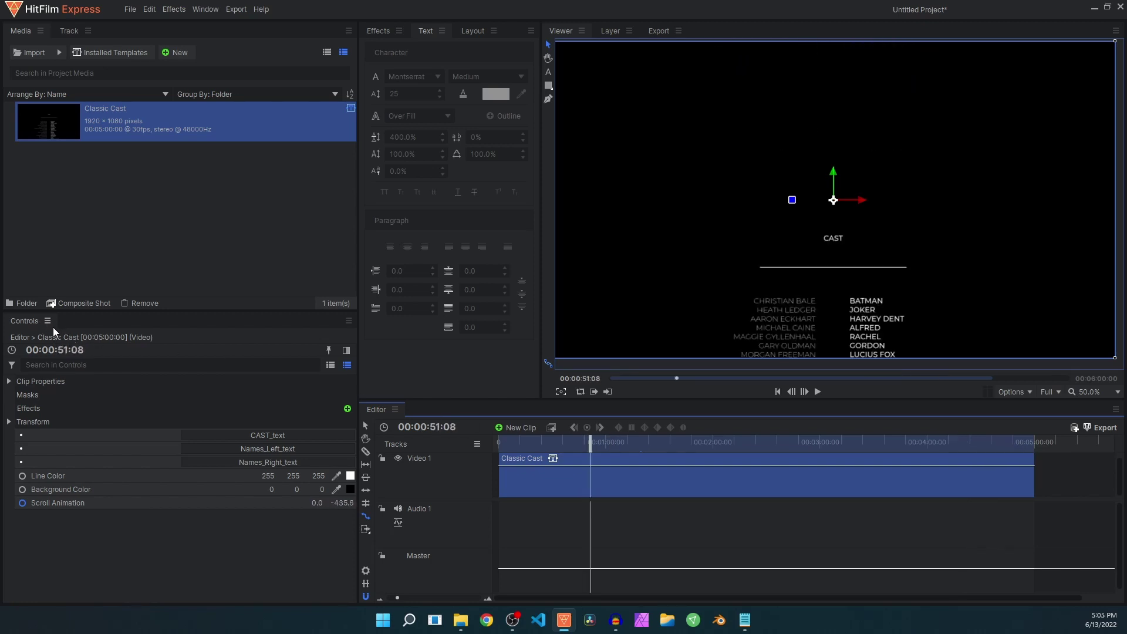
click(206, 9)
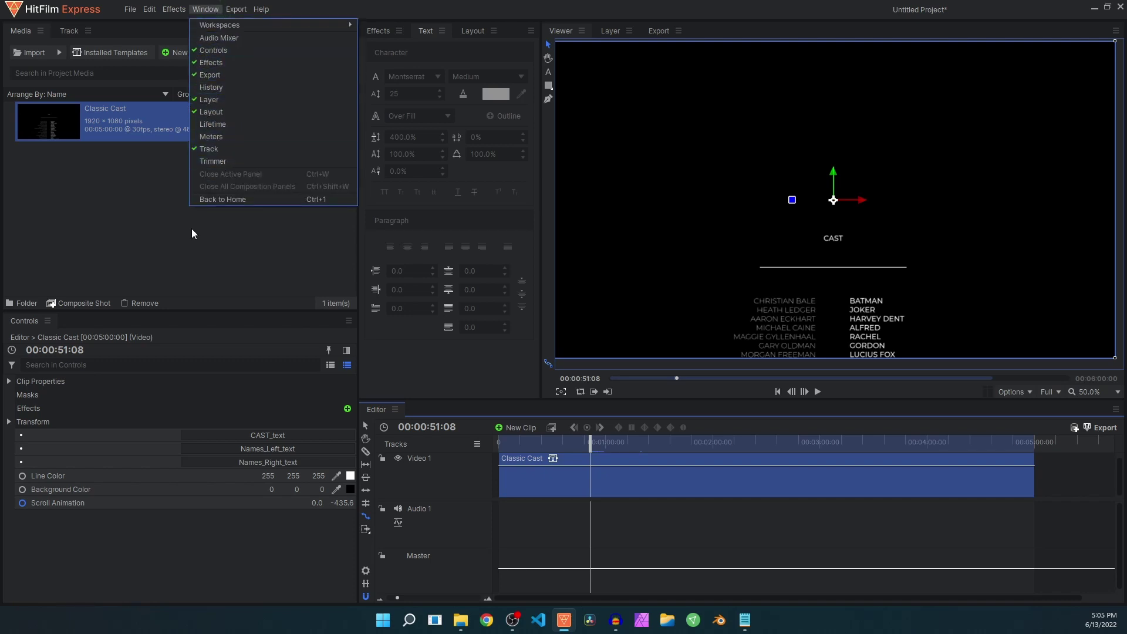
click(167, 537)
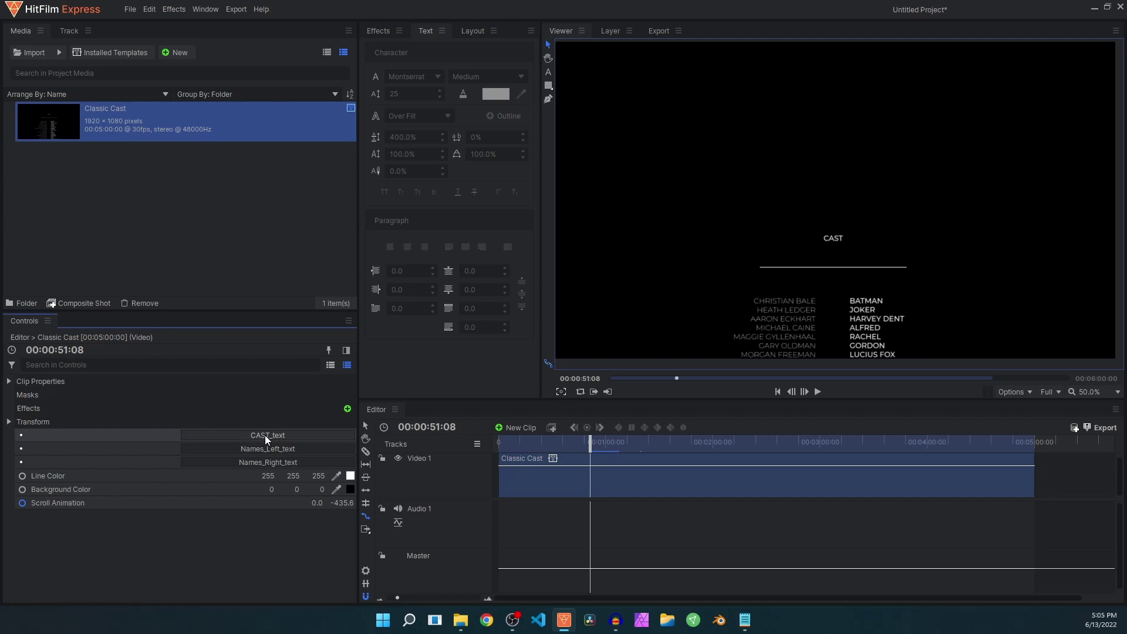
- Replace the CAST heading with OUR TEAM set in Lora at size 51
click(265, 435)
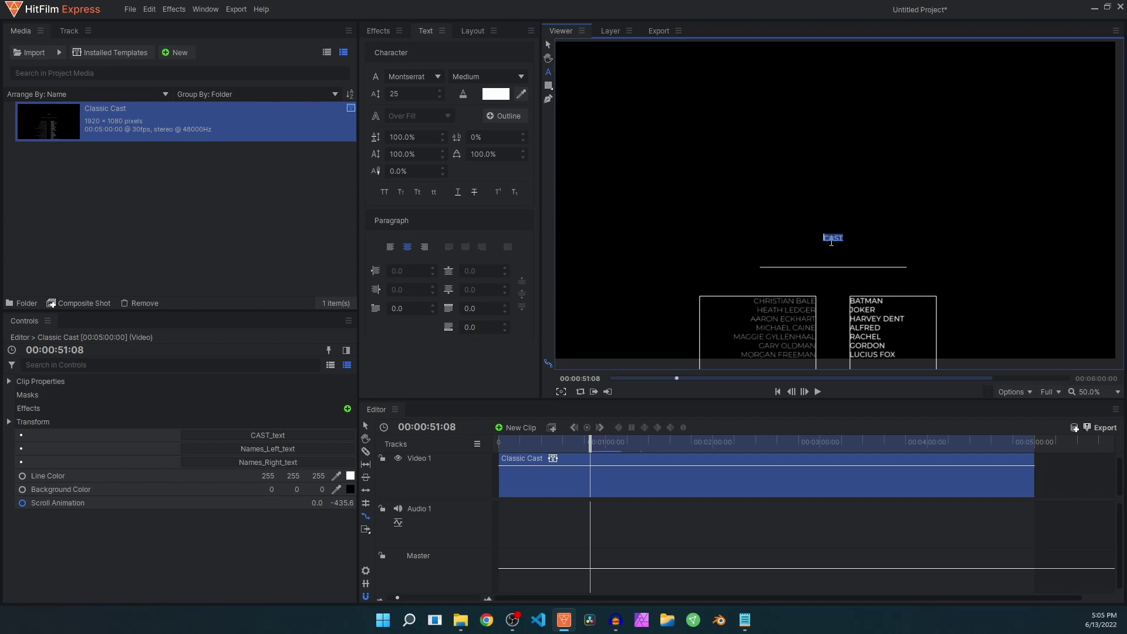
text(OUR TEAM)
key(ctrl+a)
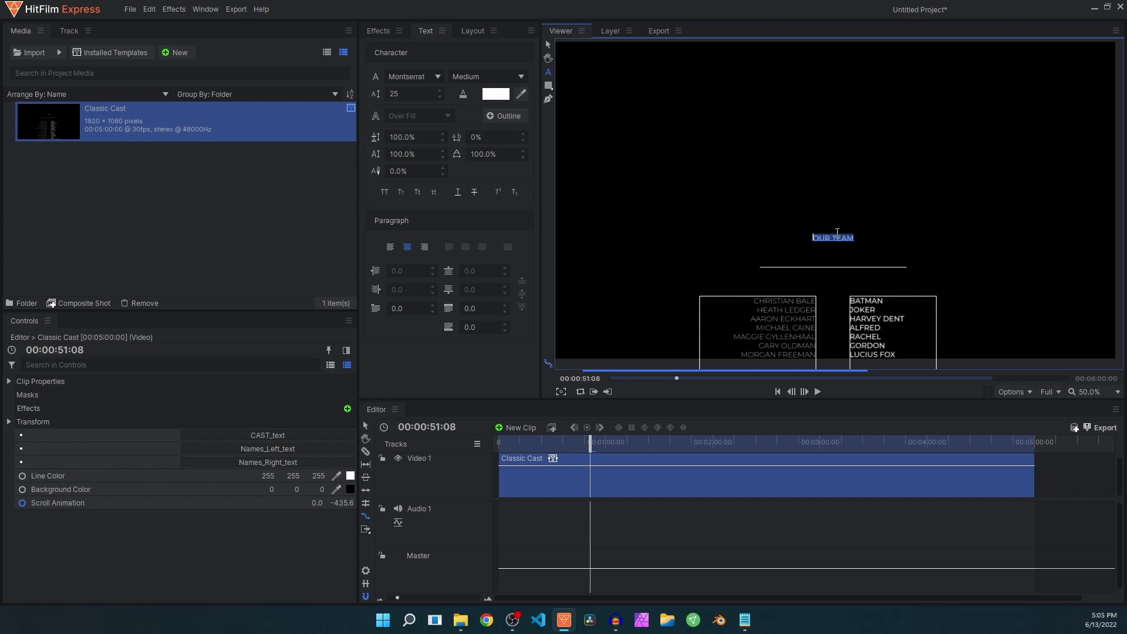
click(465, 80)
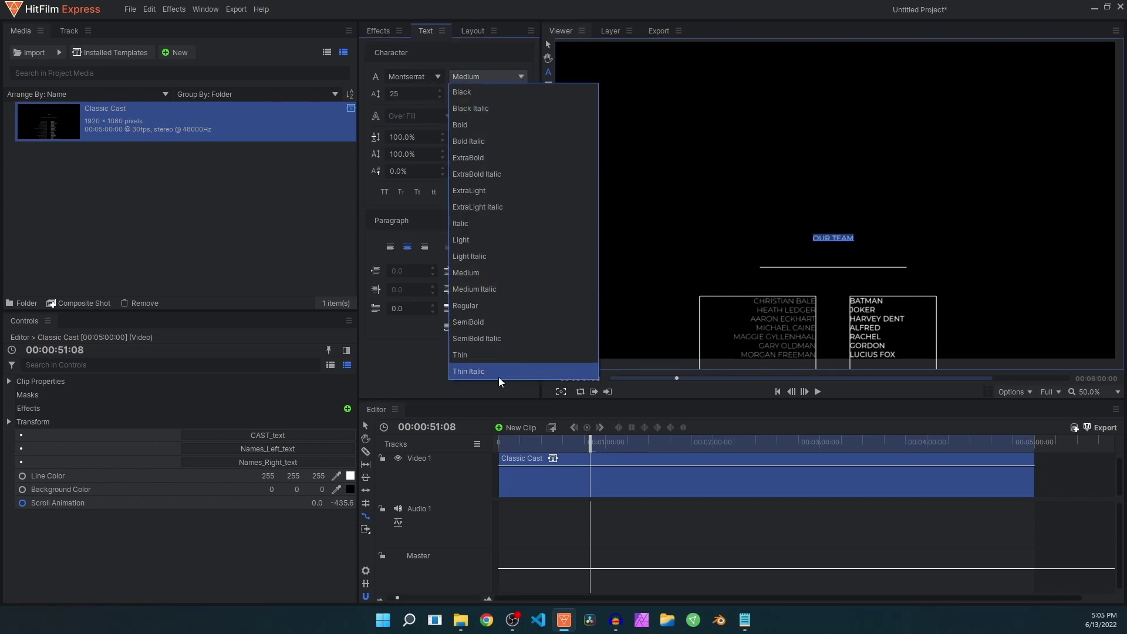
click(395, 75)
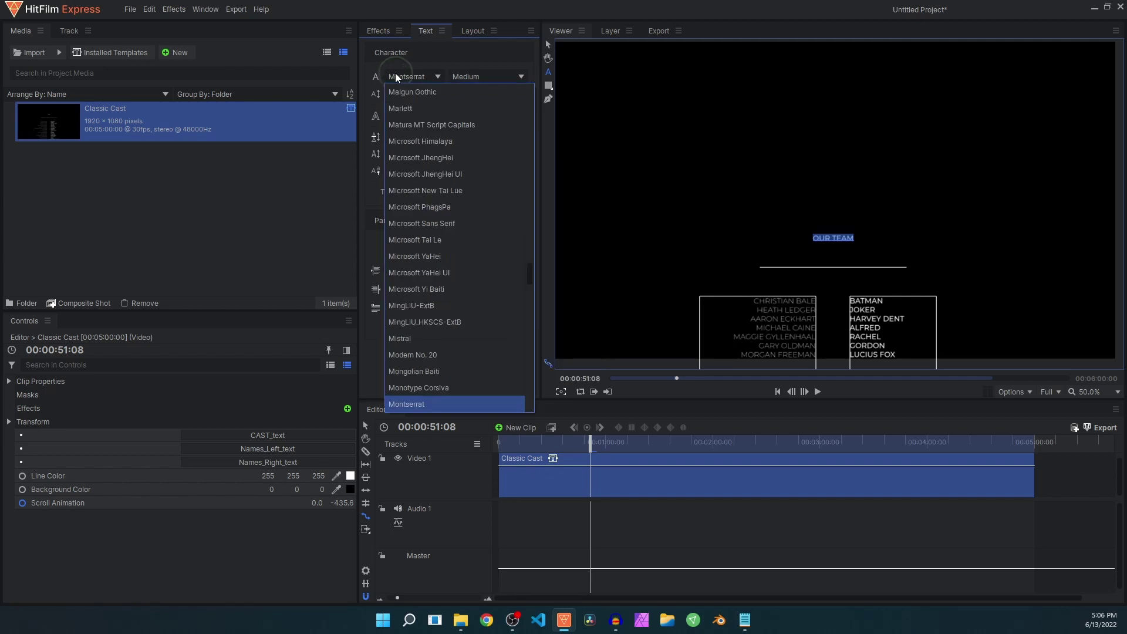
scroll(420, 214, up, 7)
click(391, 175)
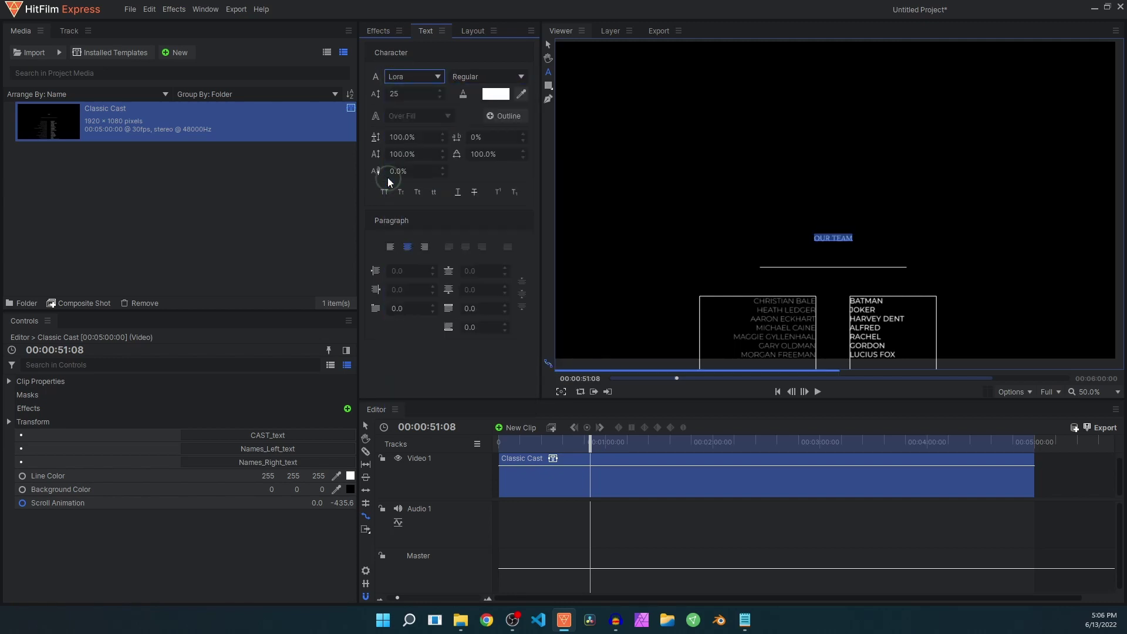
double_click(411, 94)
text(51)
key(Return)
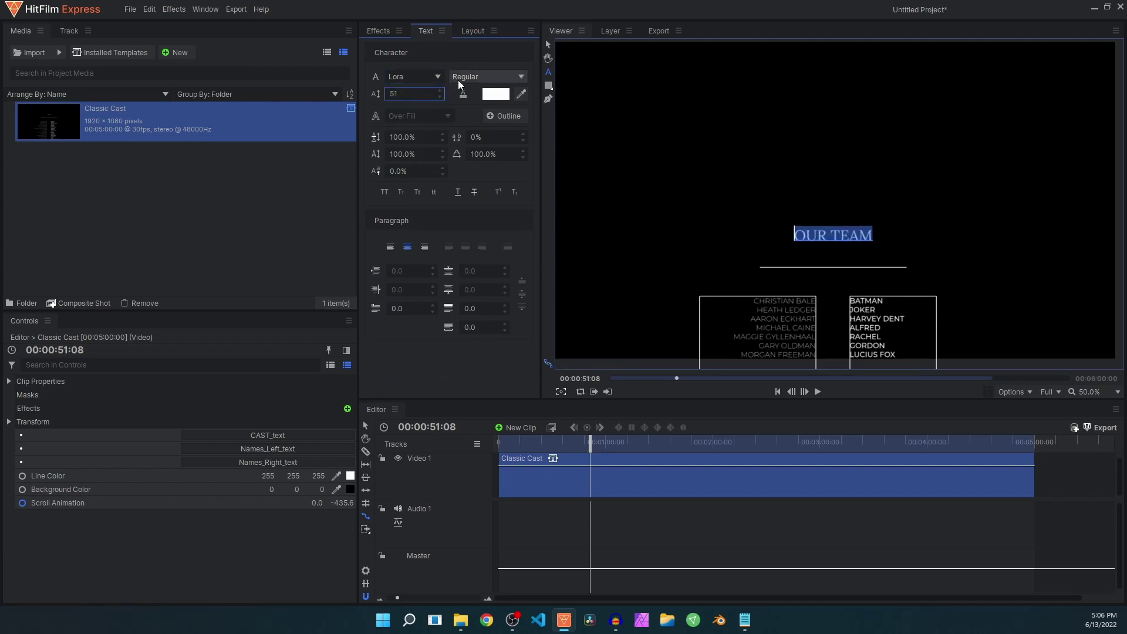
click(547, 44)
click(311, 547)
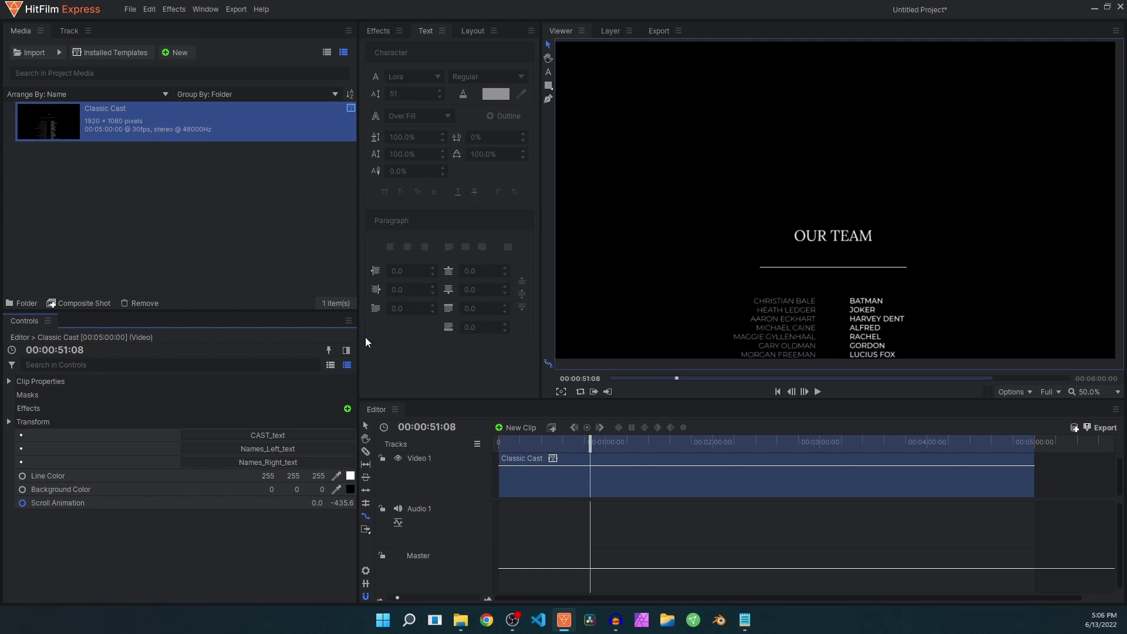
- Colour the OUR TEAM heading blue-violet #5555ff
double_click(298, 437)
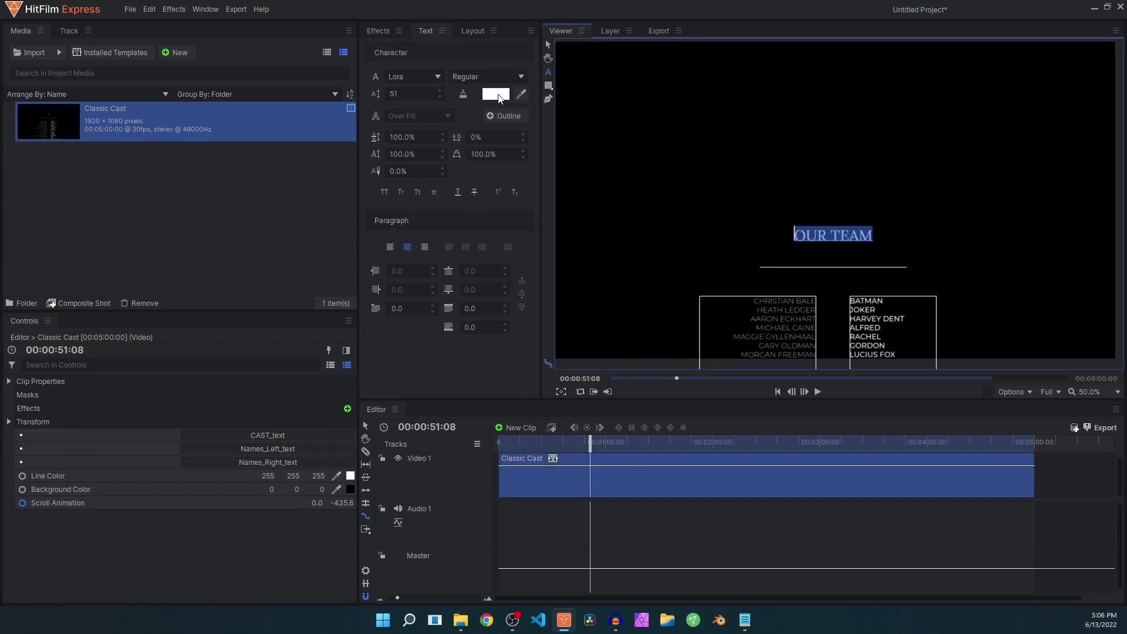
click(498, 98)
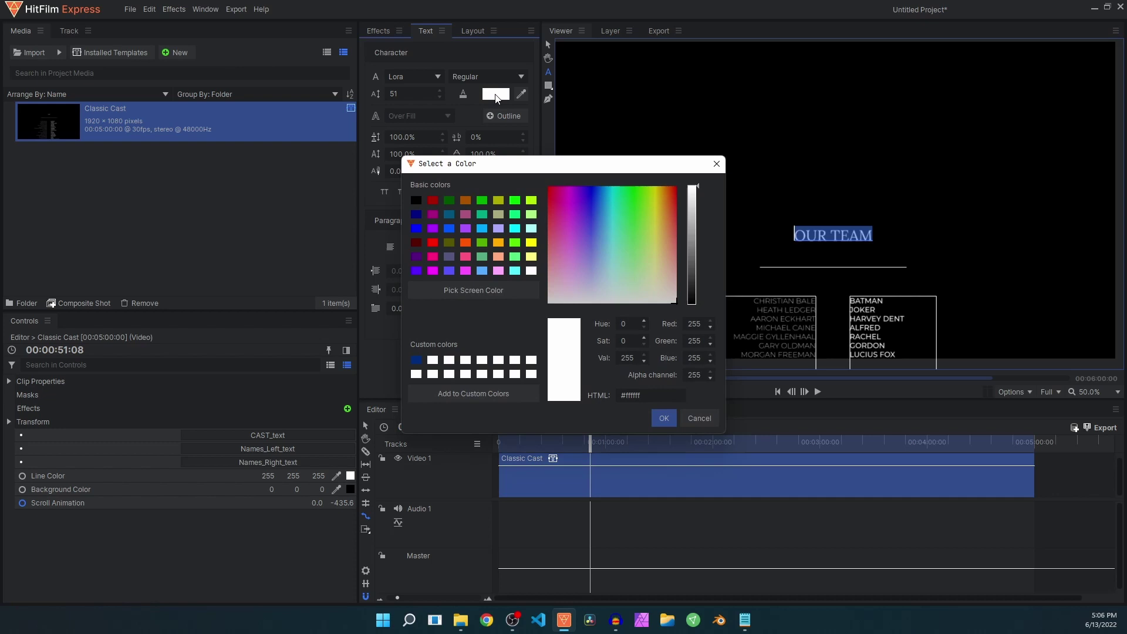
click(449, 270)
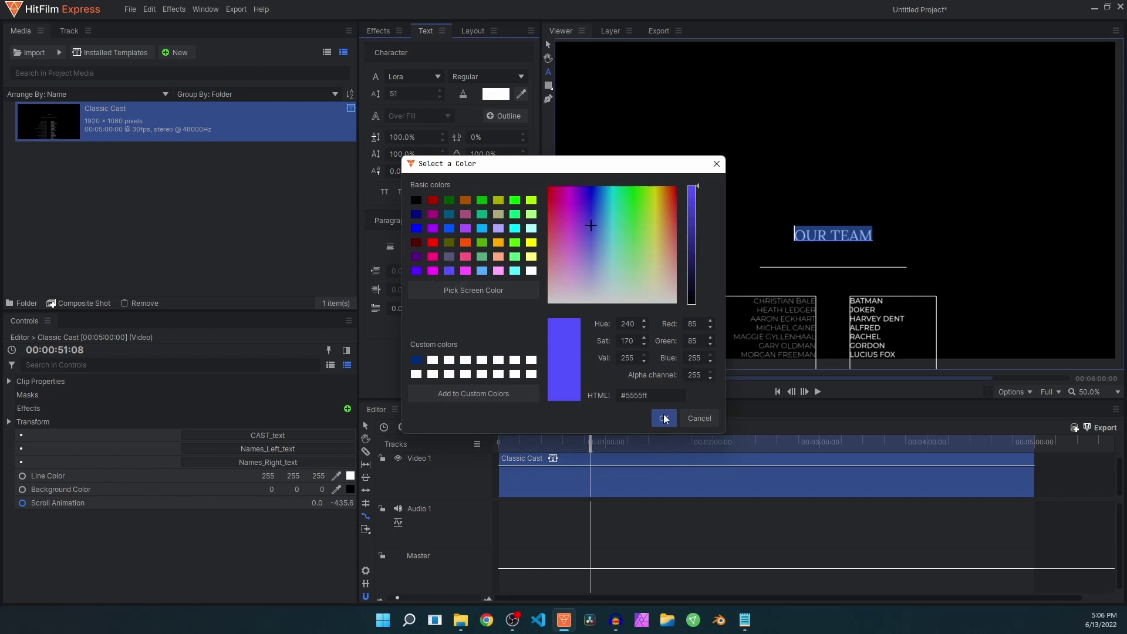
click(664, 417)
click(548, 44)
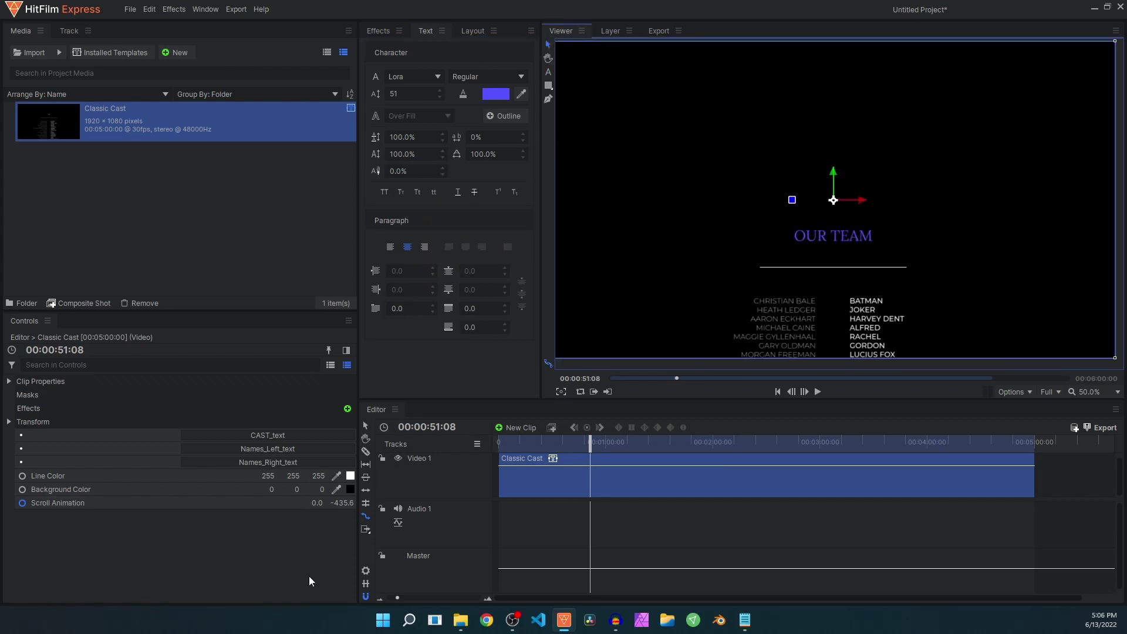
click(302, 539)
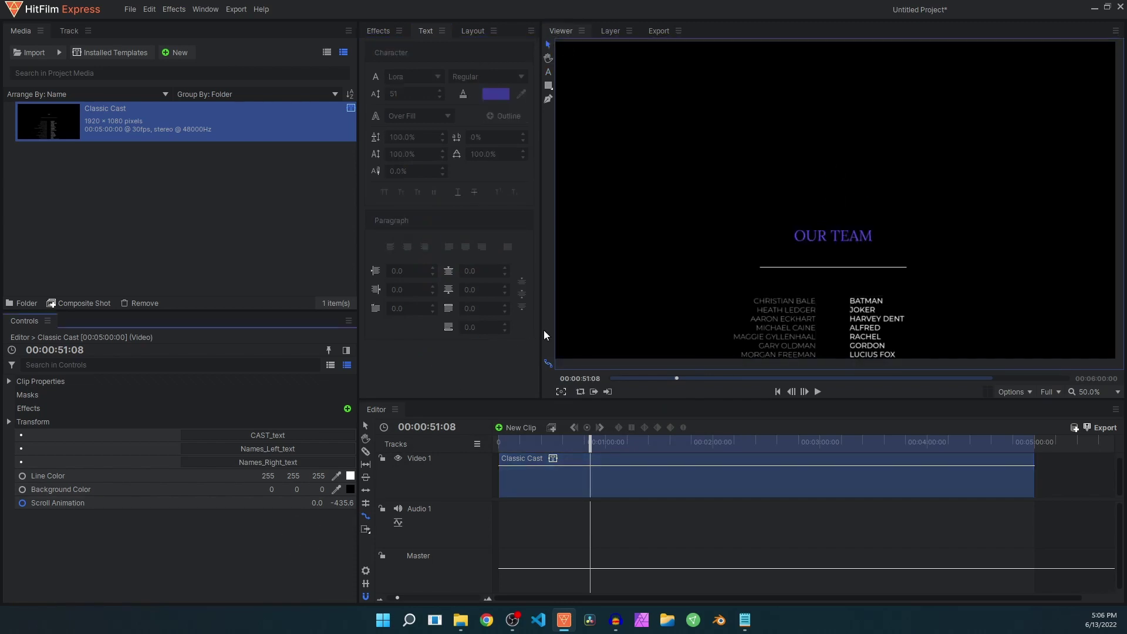
- Move the playhead to 00:01:24:23 and begin editing the Names_Left_text column
drag(593, 445, 660, 448)
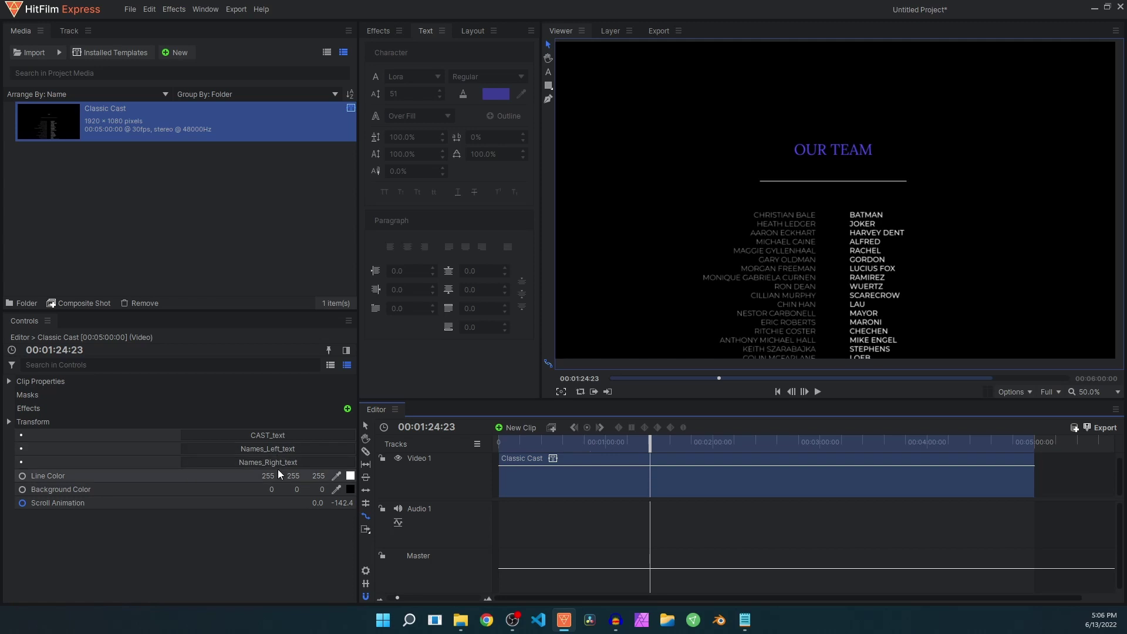
click(276, 449)
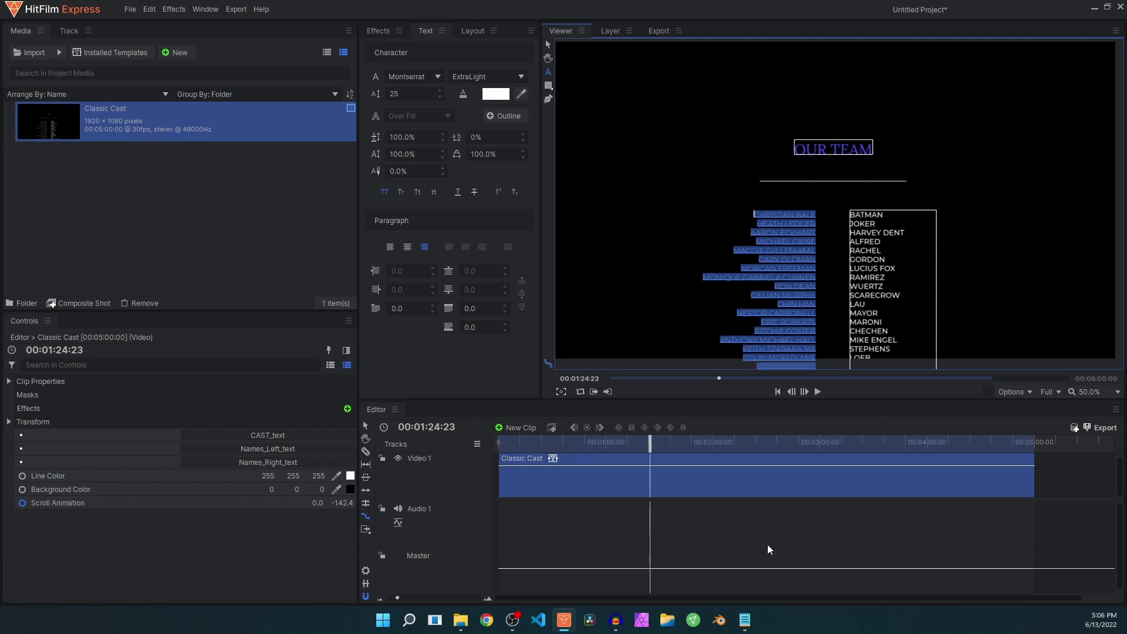
- Select all 43 actor names in the Notepad names file, then switch back to HitFilm
click(745, 623)
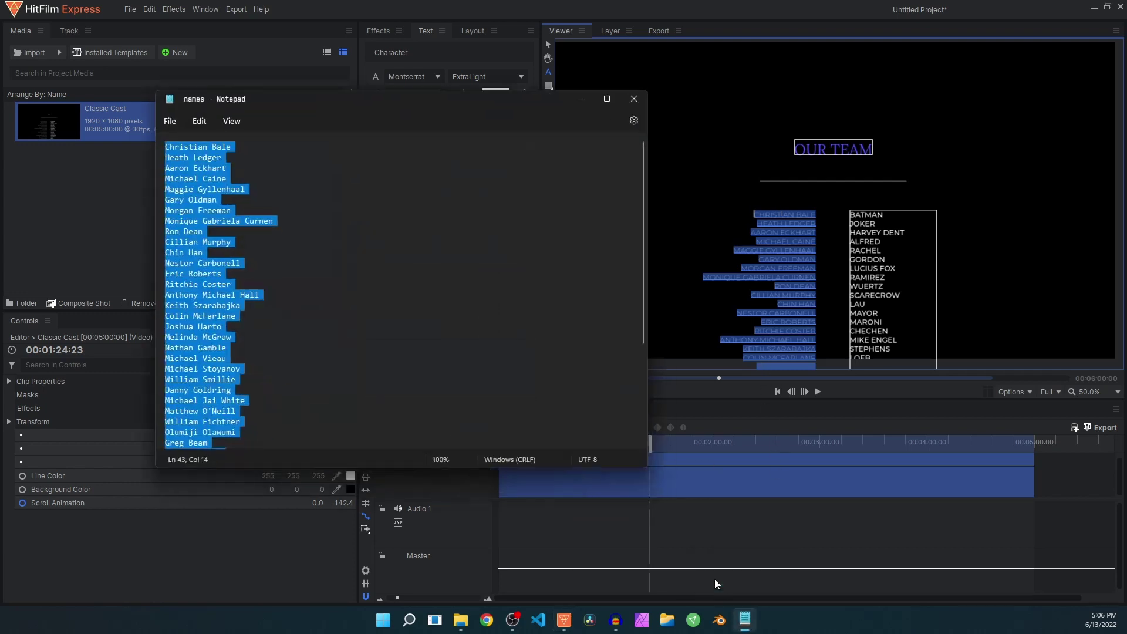
click(265, 221)
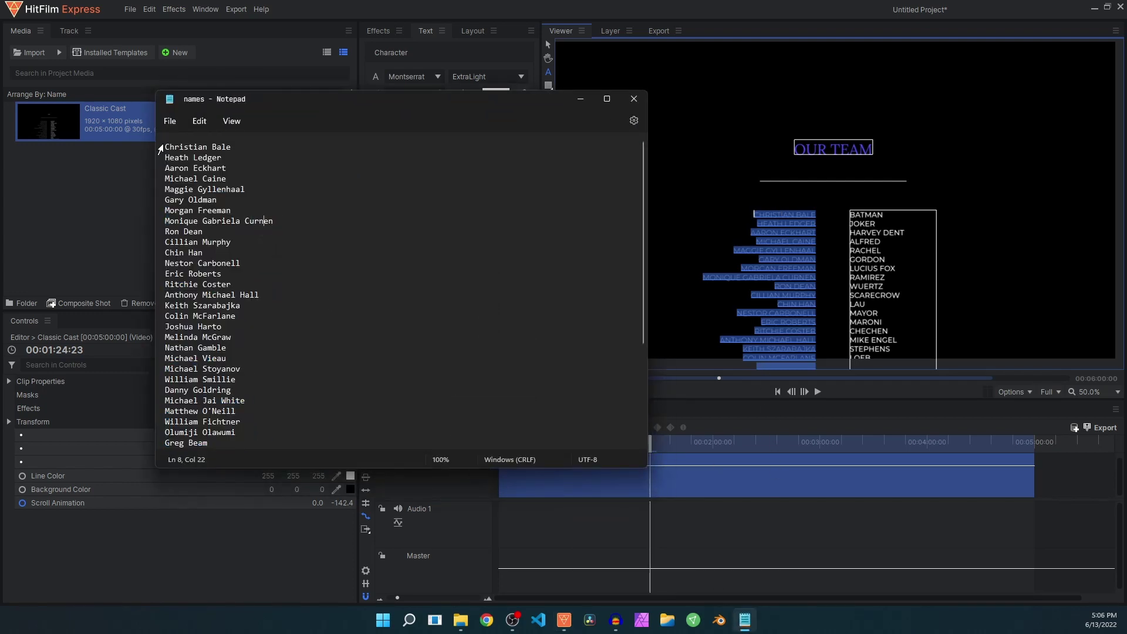
drag(163, 148, 214, 180)
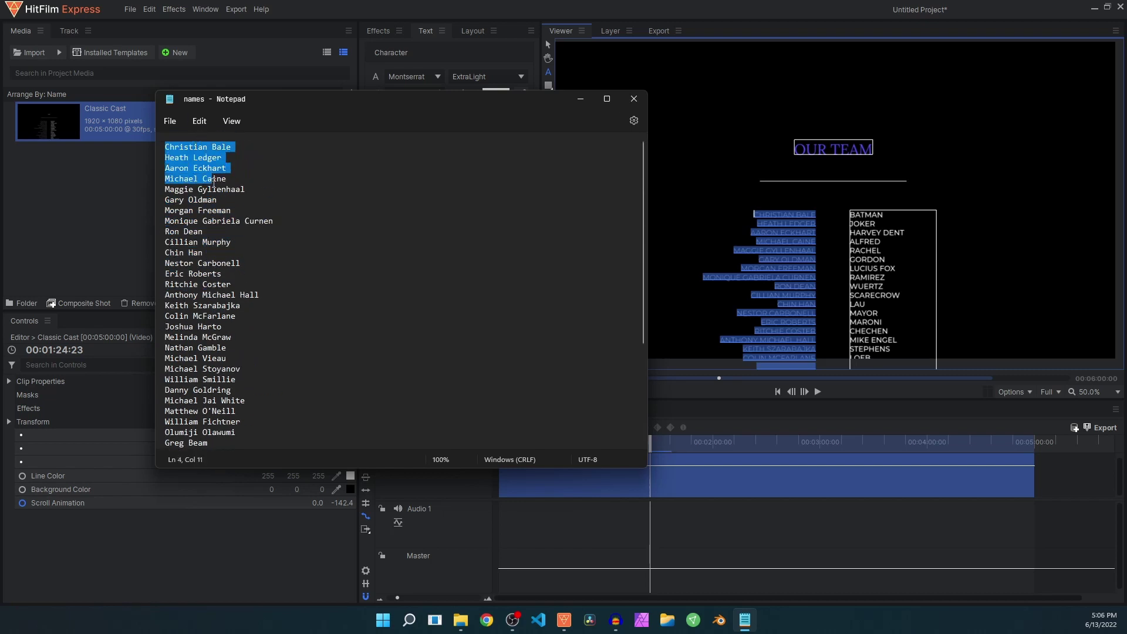
key(ctrl+a)
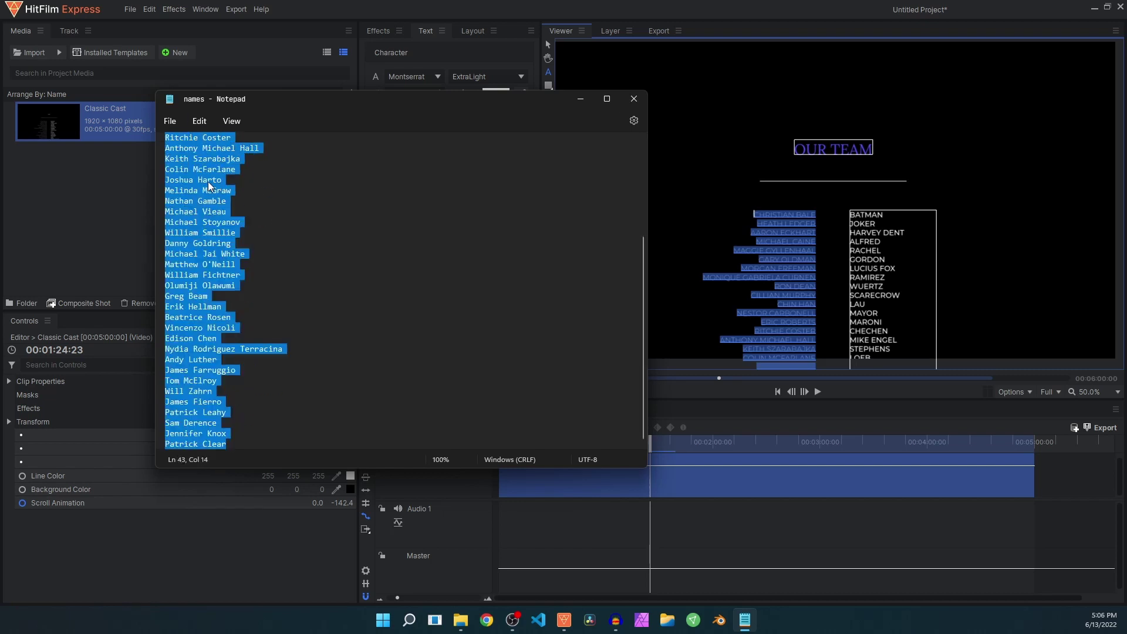
click(514, 16)
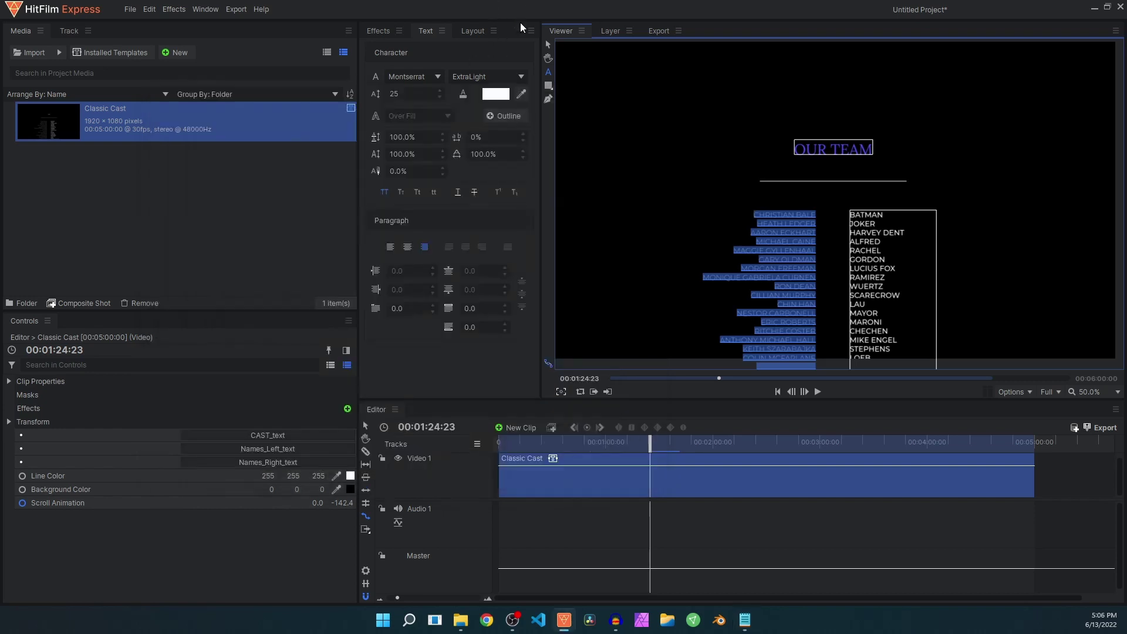
- Deselect the names column and drag the playhead to 00:01:38:27
click(782, 227)
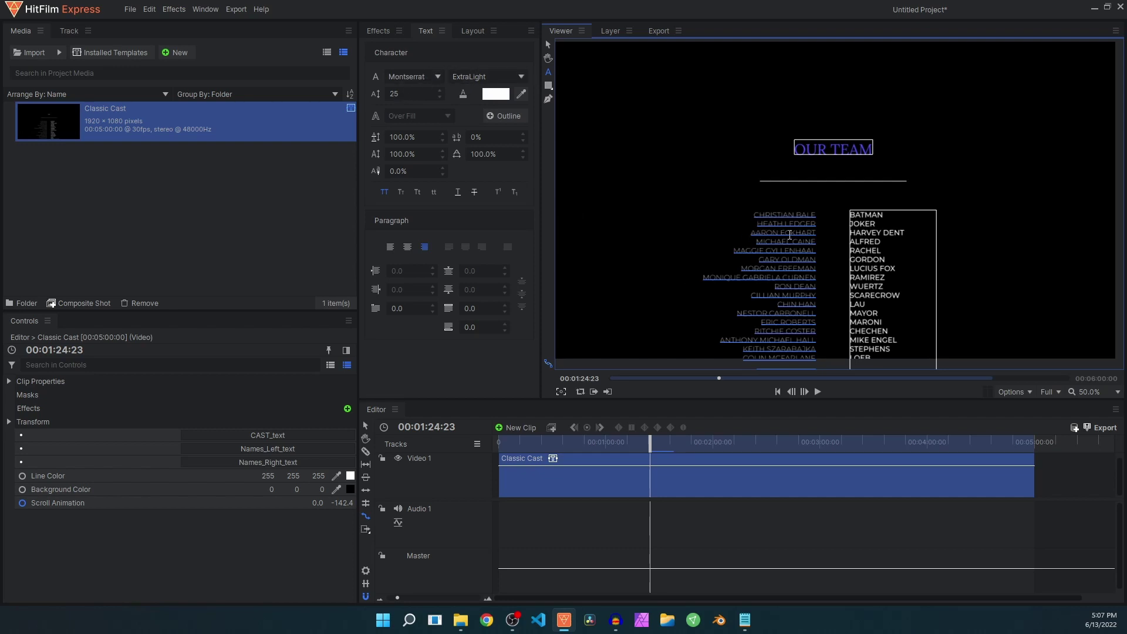
drag(650, 443, 668, 446)
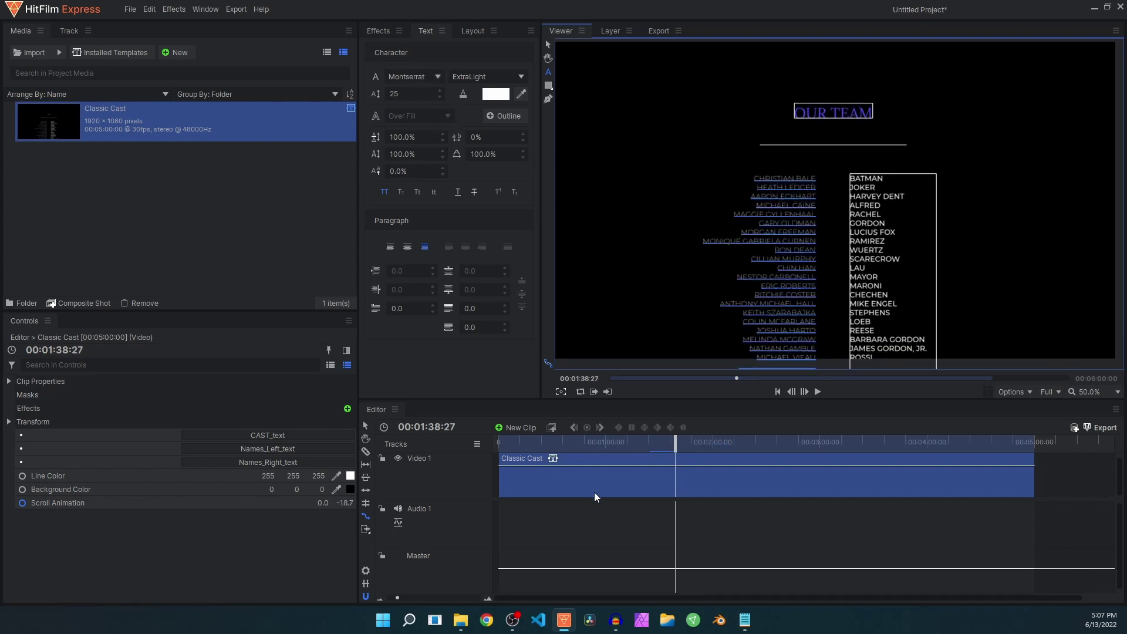
- Select the word BATMAN at the top of the right-hand role column
click(267, 462)
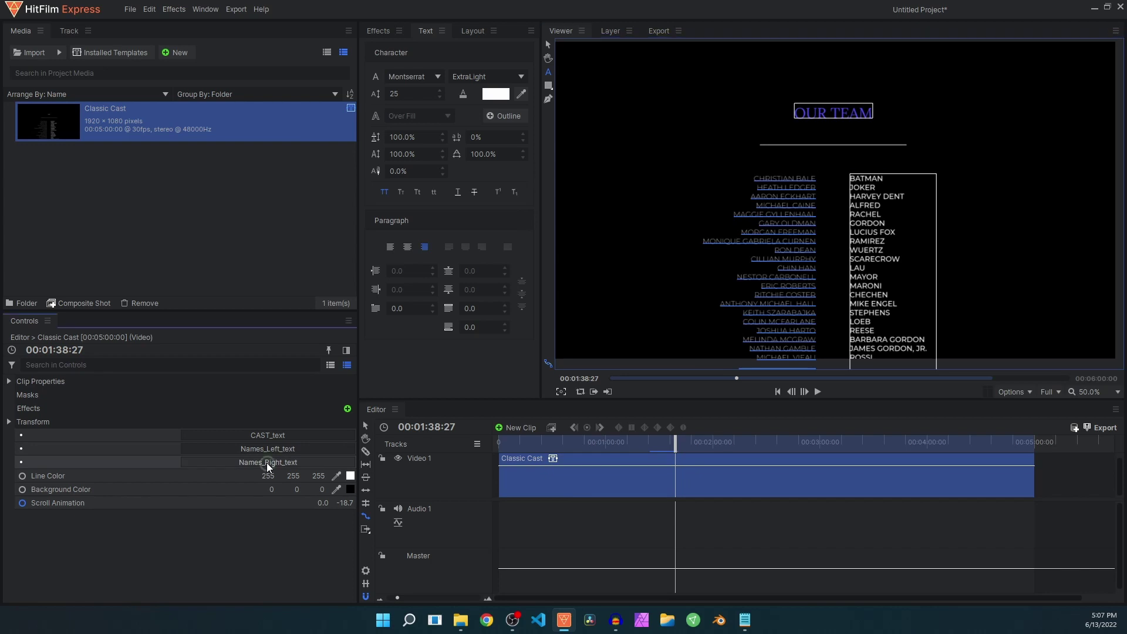
click(882, 178)
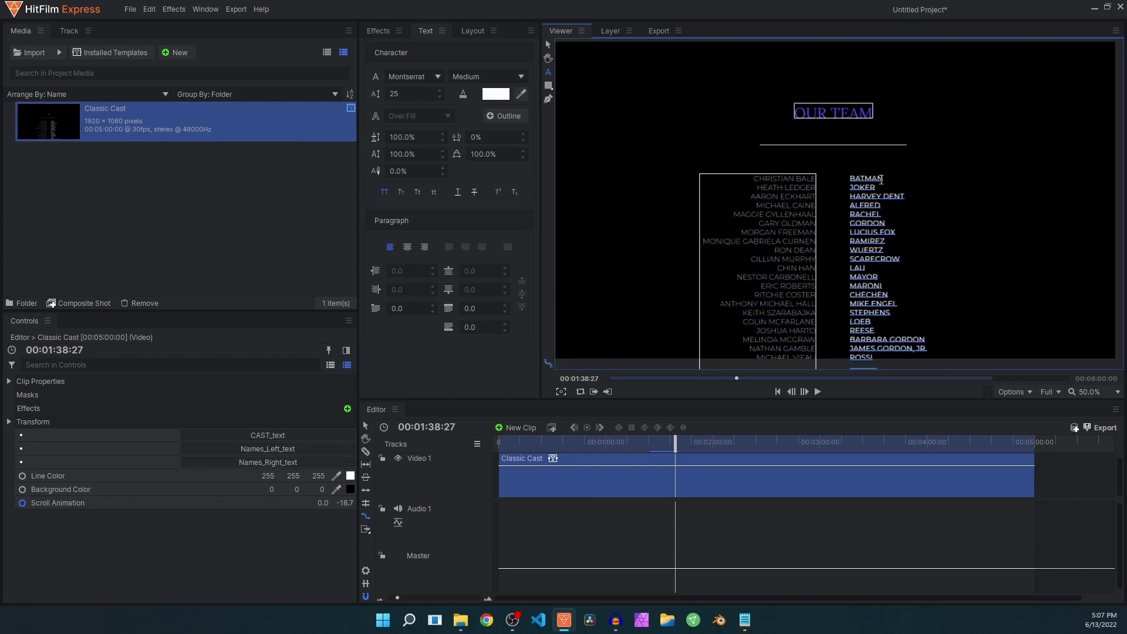
key(shift+Left)
key(shift+Left)
key(shift+Left)
key(shift+Left)
key(shift+Left)
key(shift+Left)
- Replace BATMAN with DIRECTOR, then review Notepad's names list from the top and minimize it
text(DIRECTOR)
click(747, 628)
click(247, 235)
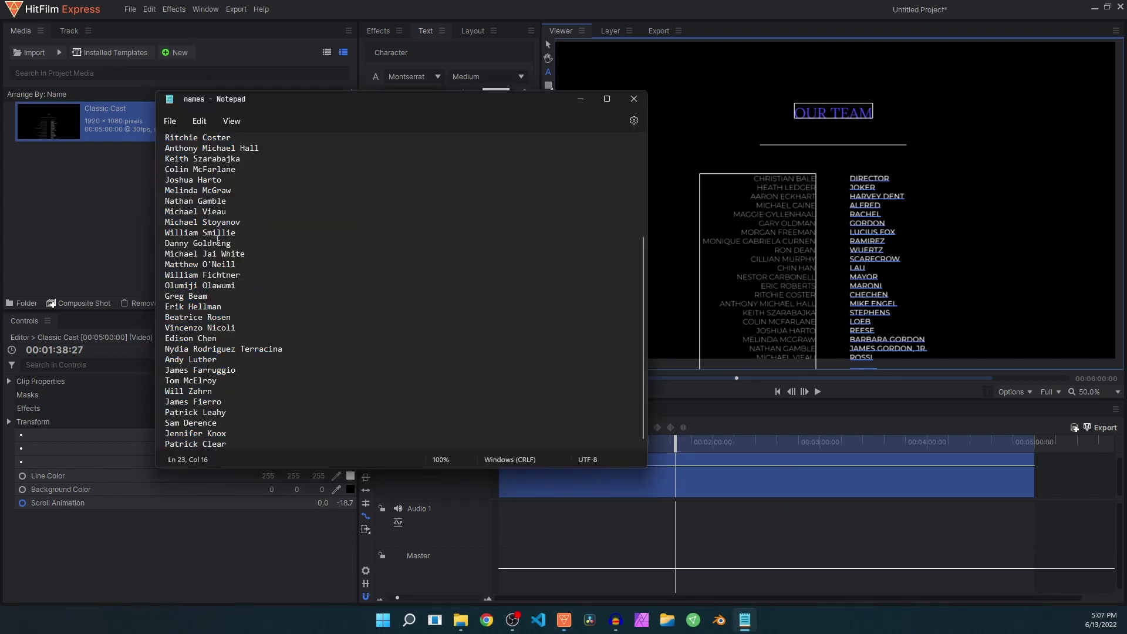
scroll(238, 340, up, 5)
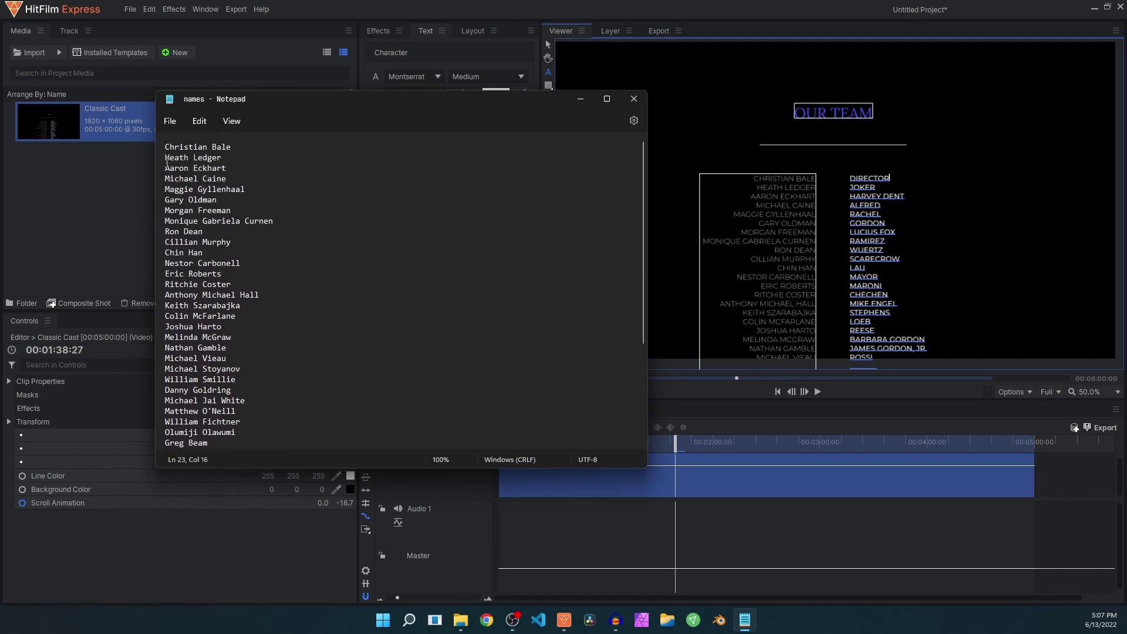
click(580, 99)
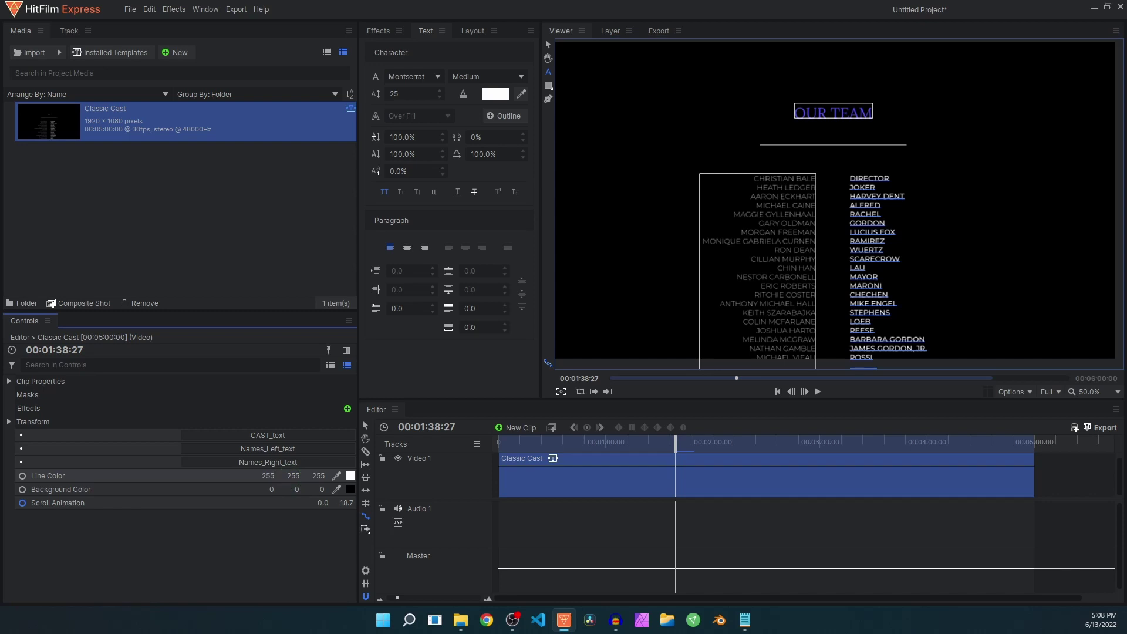
- Turn the OUR TEAM divider line yellow by setting Line Color to 255, 255, 0
mouse_move(296, 476)
mouse_down()
mouse_move(282, 476)
mouse_move(311, 476)
mouse_move(299, 476)
mouse_up()
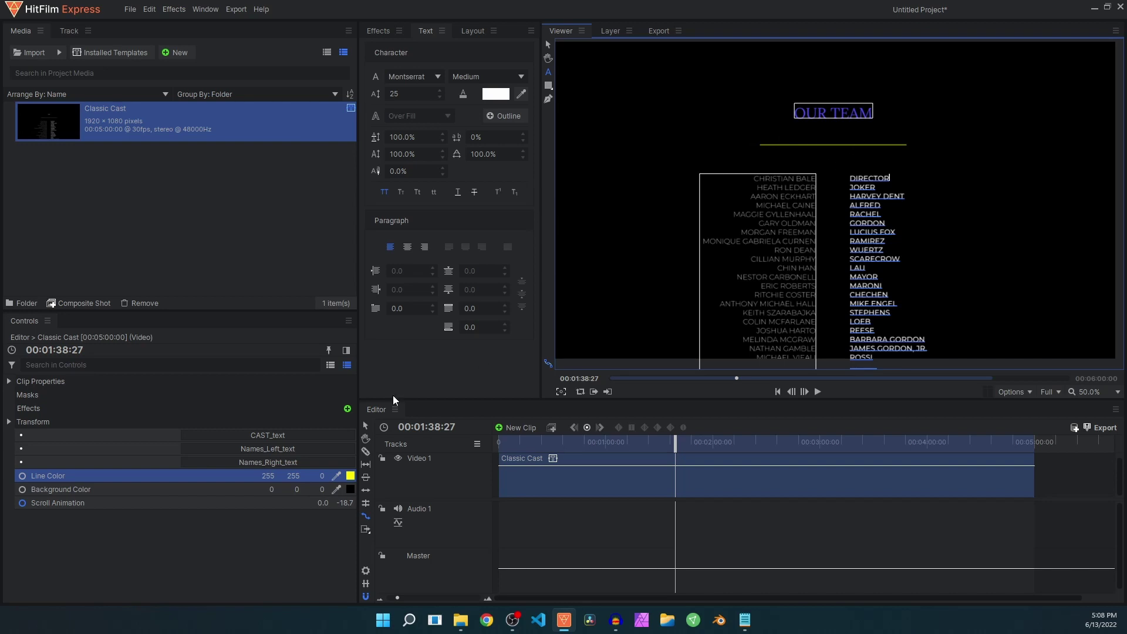
mouse_move(323, 488)
mouse_down()
mouse_move(346, 489)
mouse_move(294, 488)
mouse_move(329, 489)
mouse_move(307, 492)
mouse_up()
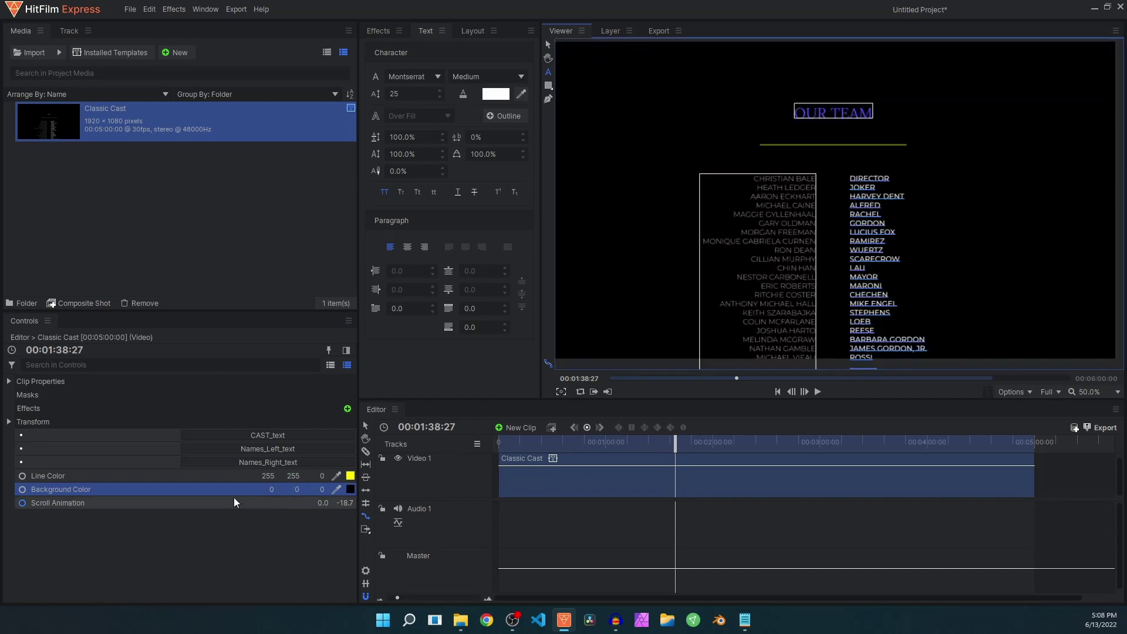
click(83, 503)
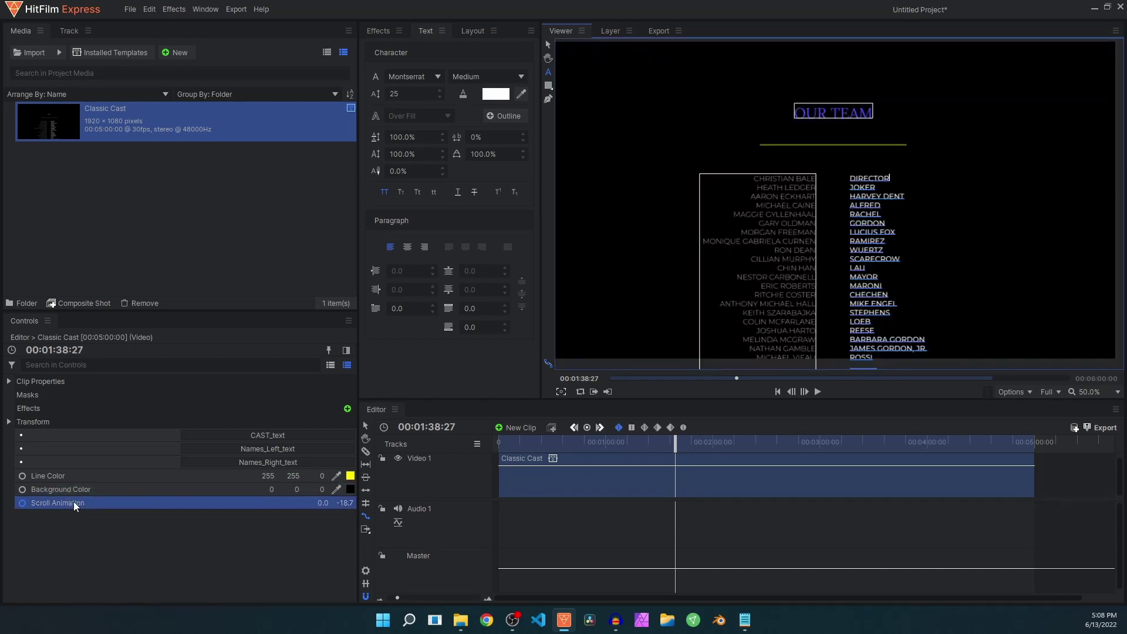
drag(760, 446, 605, 447)
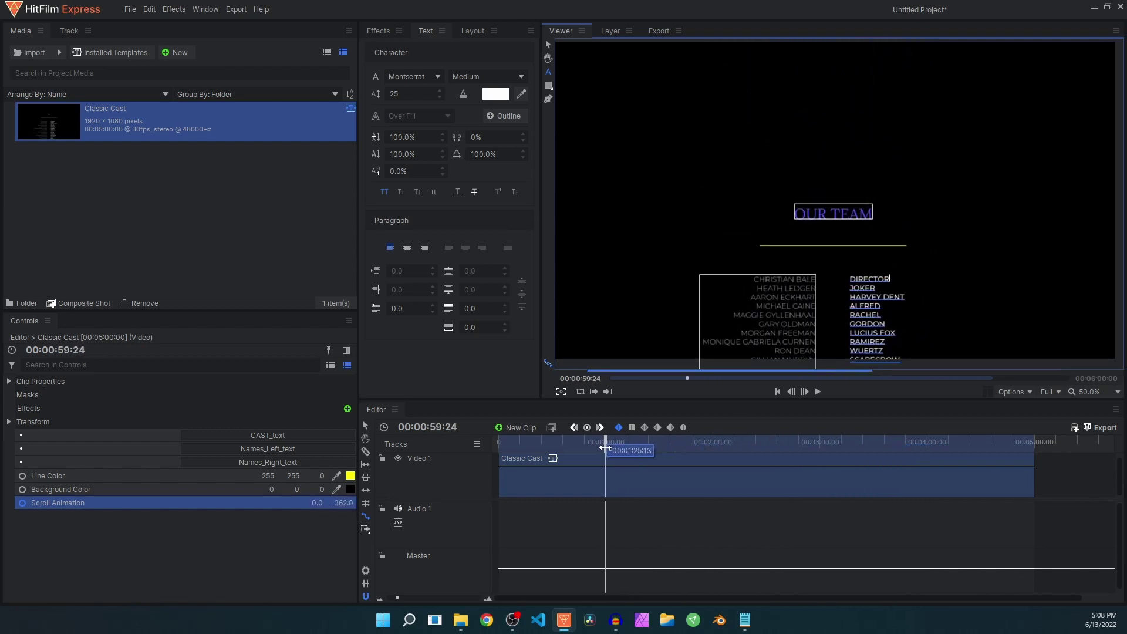
- Leave text editing with the Select tool and step to 00:01:00:00, where Scroll Animation reads -360.2
click(546, 45)
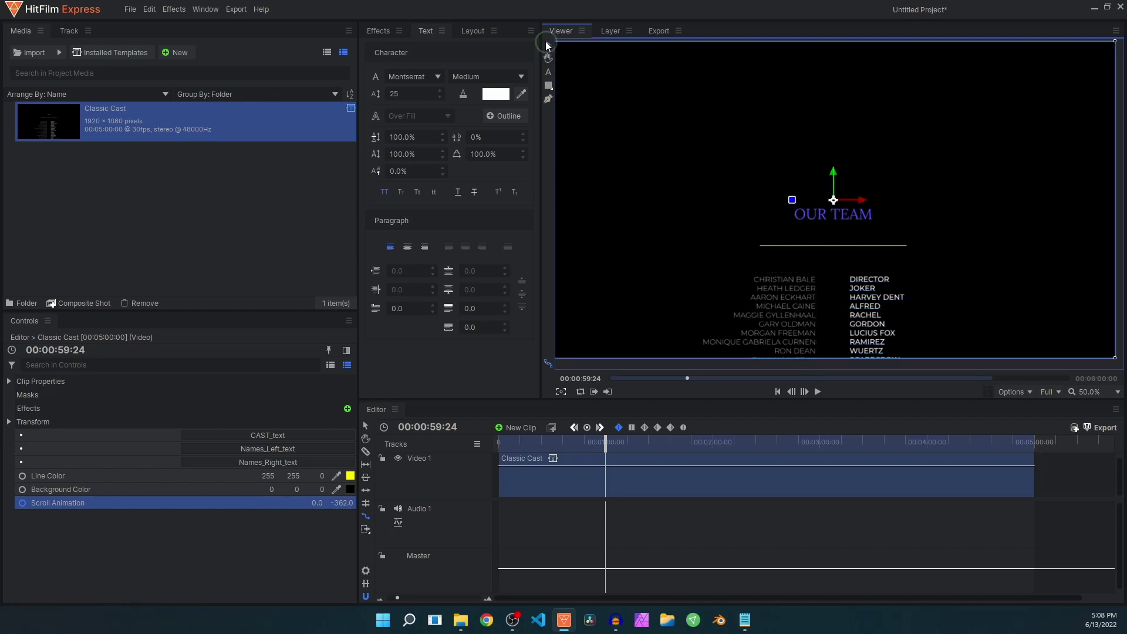
key(Right)
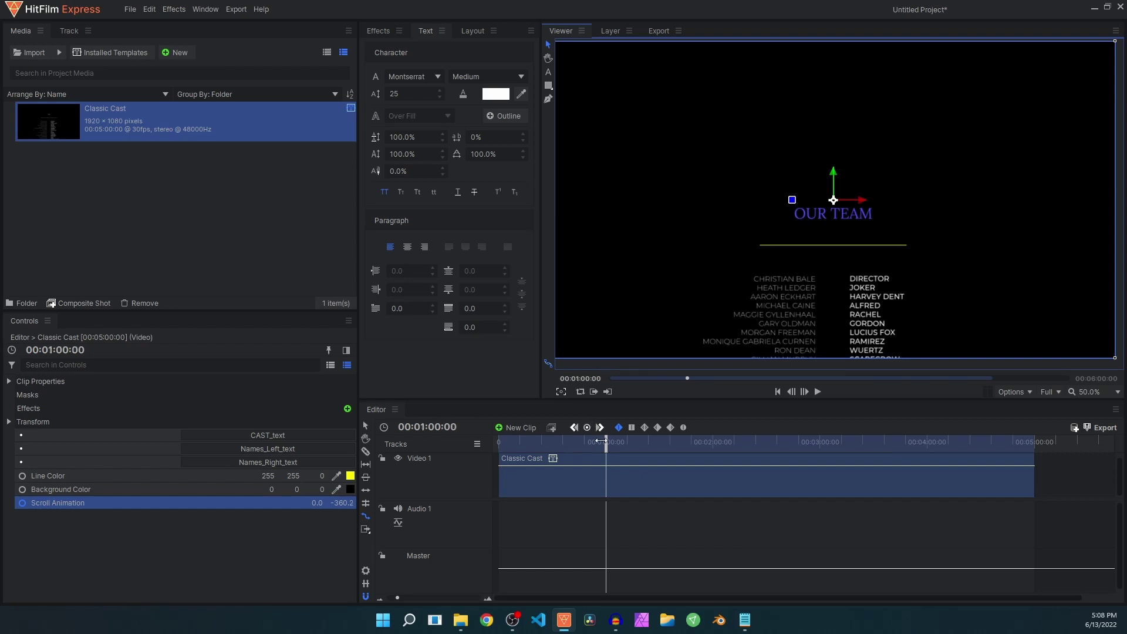
- Drag the Scroll Animation end keyframe earlier so the credits finish scrolling sooner
click(346, 351)
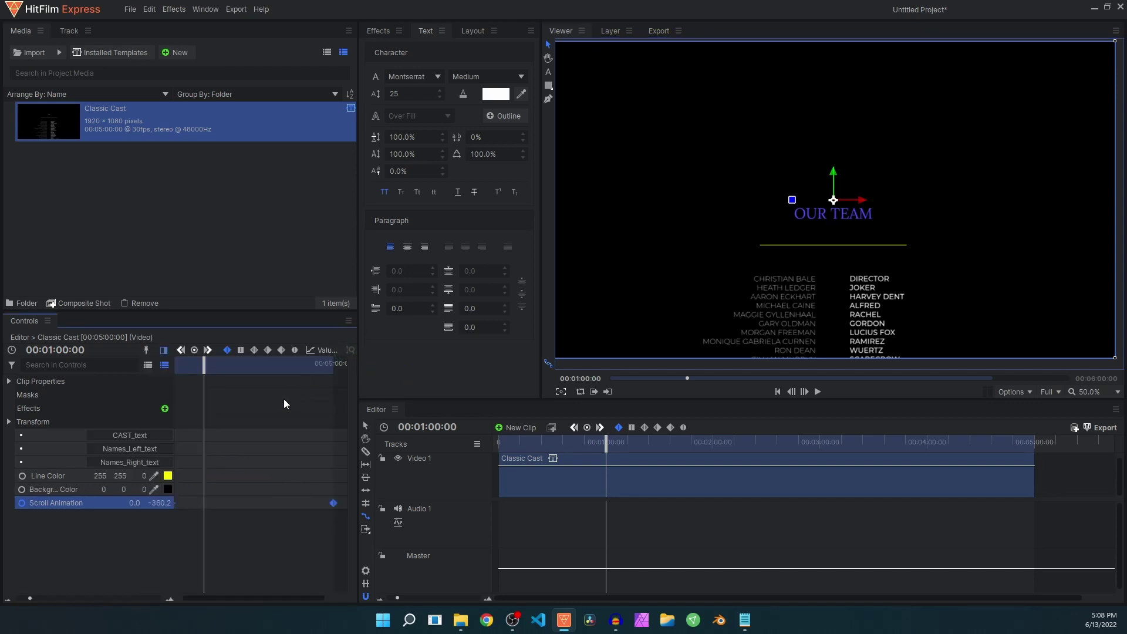
drag(224, 597, 218, 597)
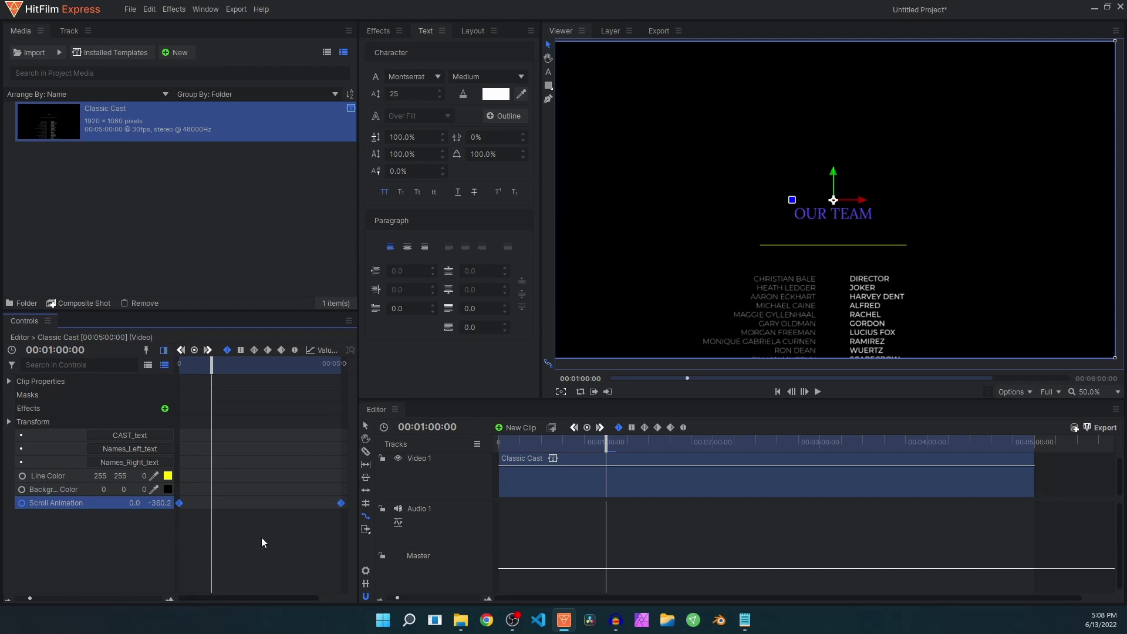
click(316, 519)
drag(343, 503, 213, 505)
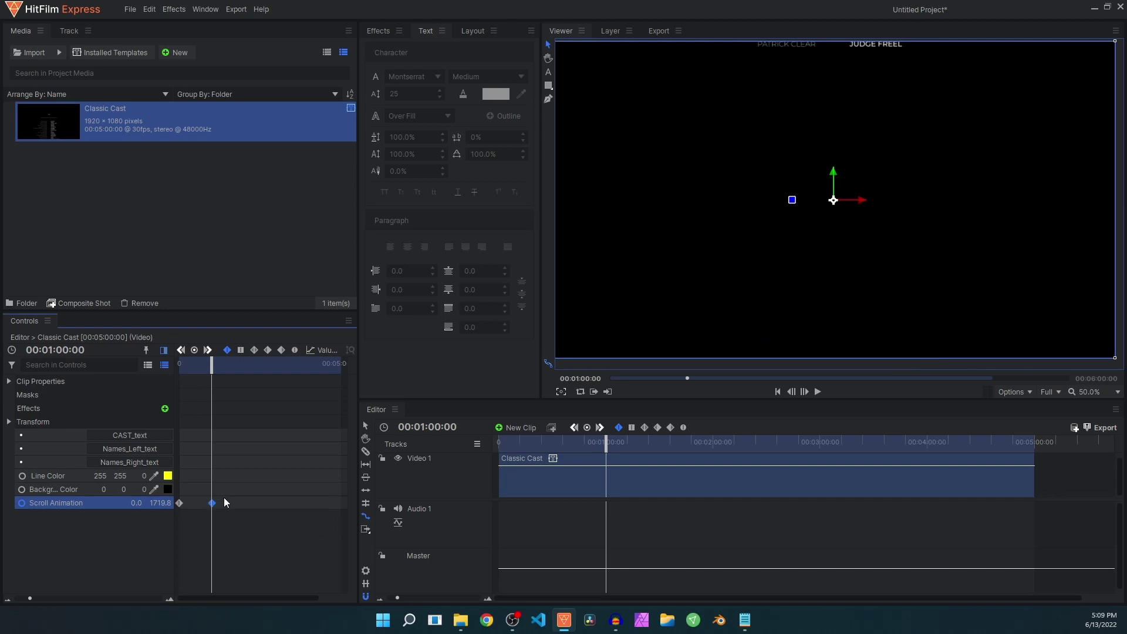
- Play the credits from the beginning to check the faster scroll
click(526, 455)
key(Home)
click(817, 392)
drag(550, 442, 606, 455)
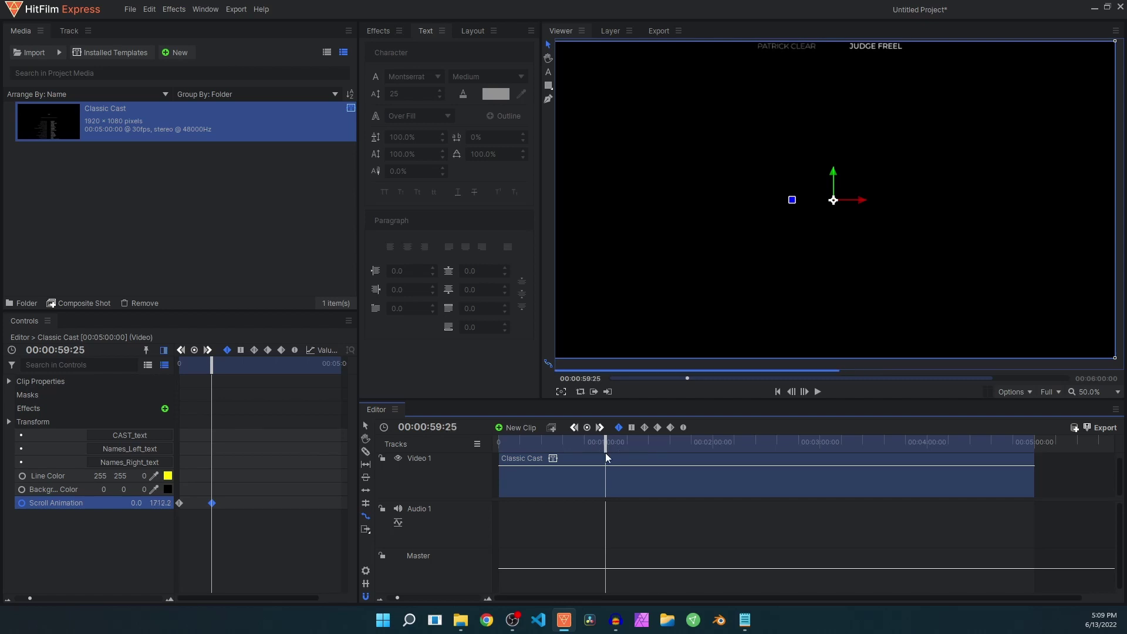
- Trim the Classic Cast clip so it ends at 01:00:00
click(607, 453)
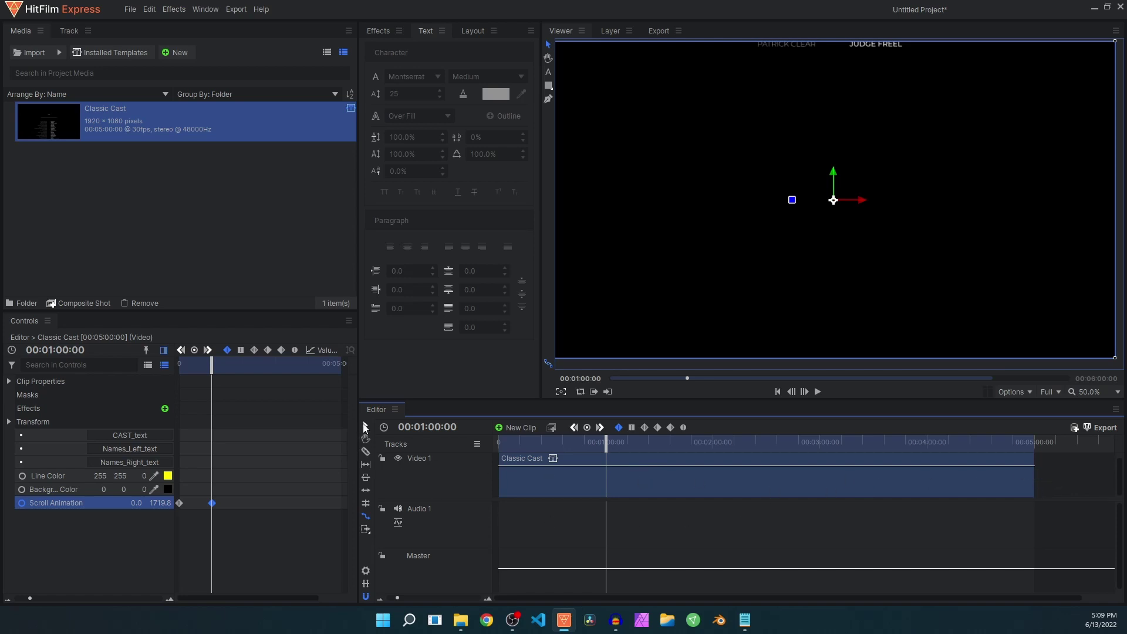
drag(1034, 477, 606, 476)
click(596, 445)
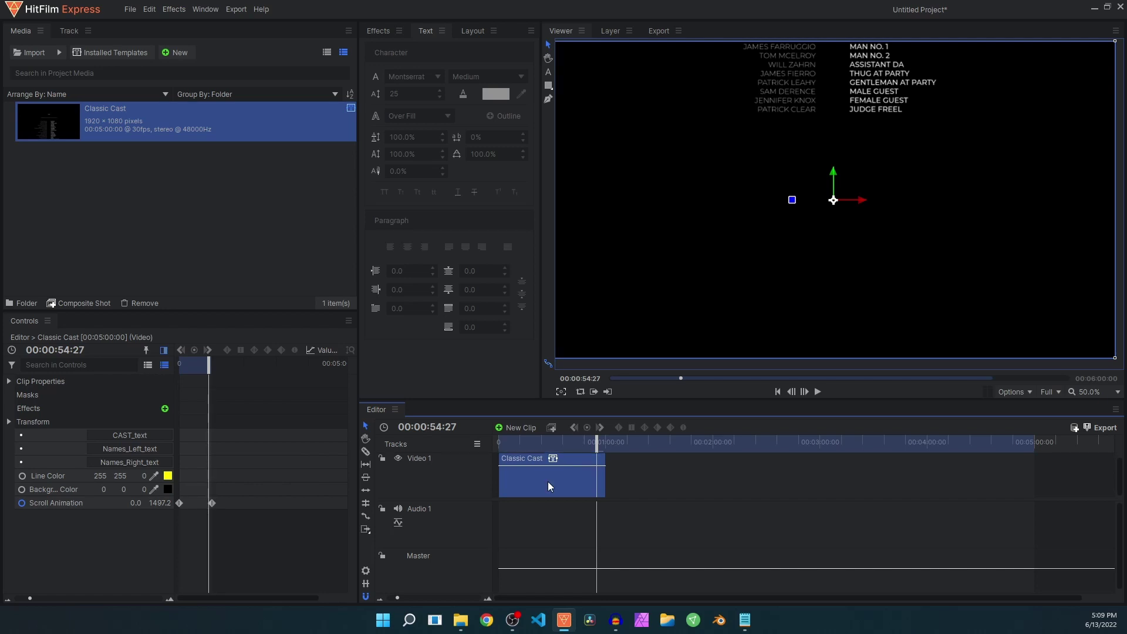
- Delete the Classic Cast clip and import FilmCredits_Classic Cast Double Line from Installed Templates
key(Delete)
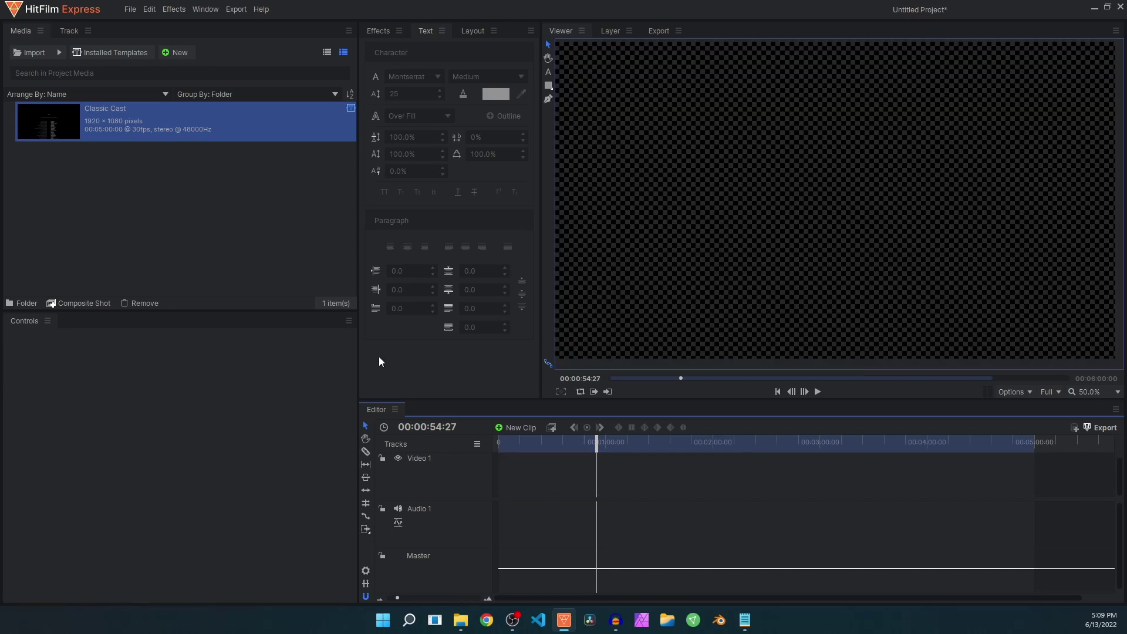
click(110, 56)
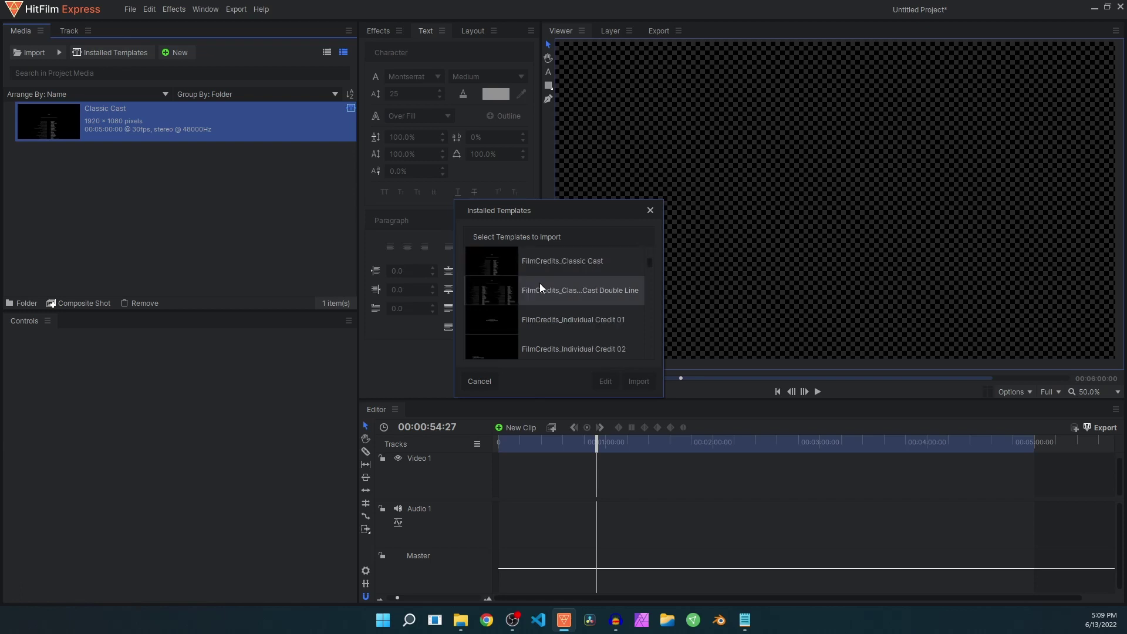
click(540, 287)
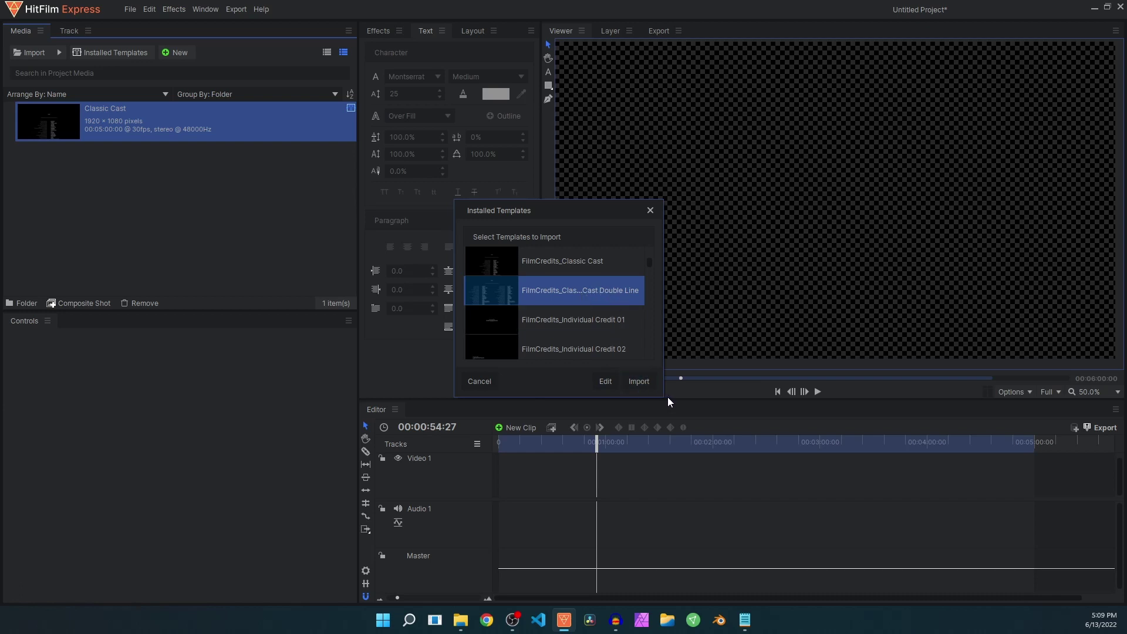
drag(660, 397, 814, 526)
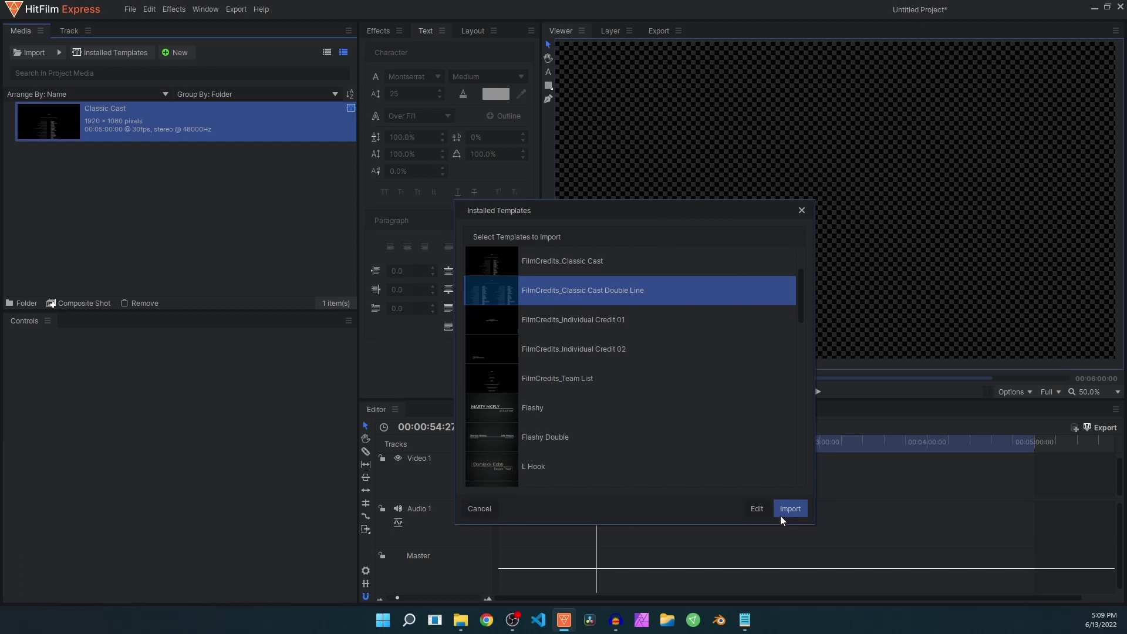
click(784, 509)
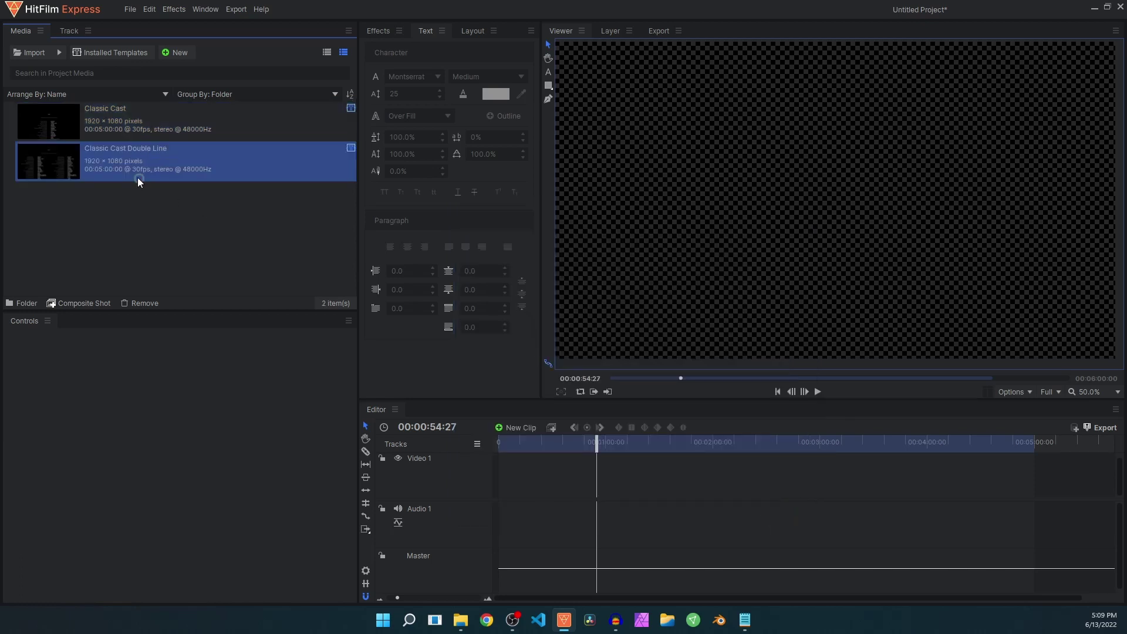
- Place Classic Cast Double Line on Video 1, then select its four name columns and CAST heading
drag(119, 172, 374, 367)
drag(497, 489, 500, 490)
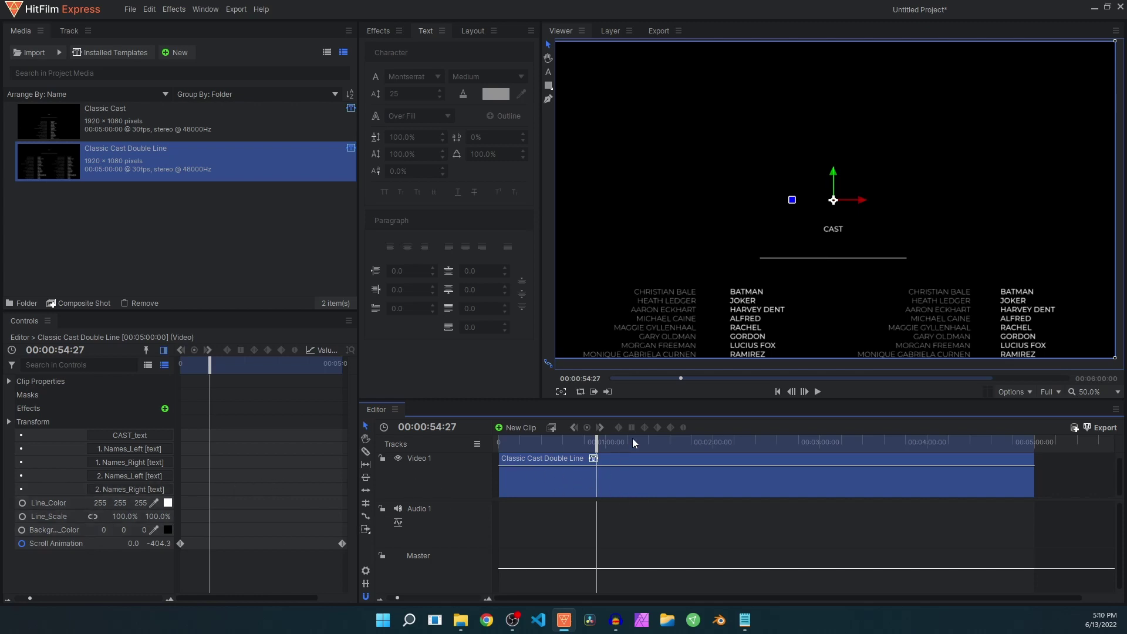
double_click(131, 452)
double_click(132, 463)
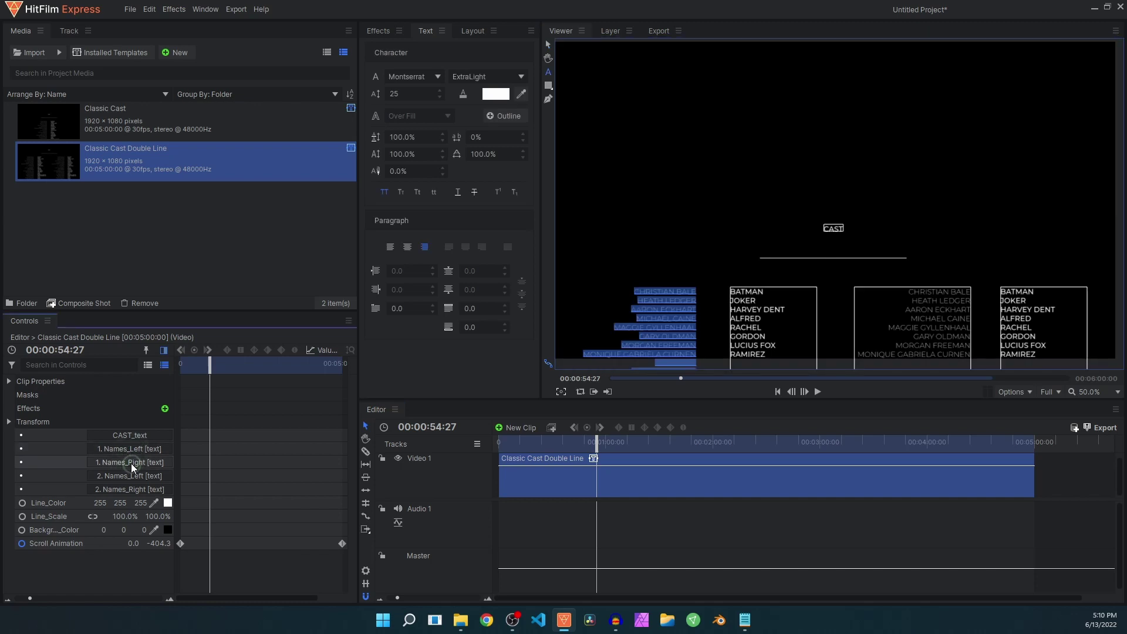
double_click(139, 474)
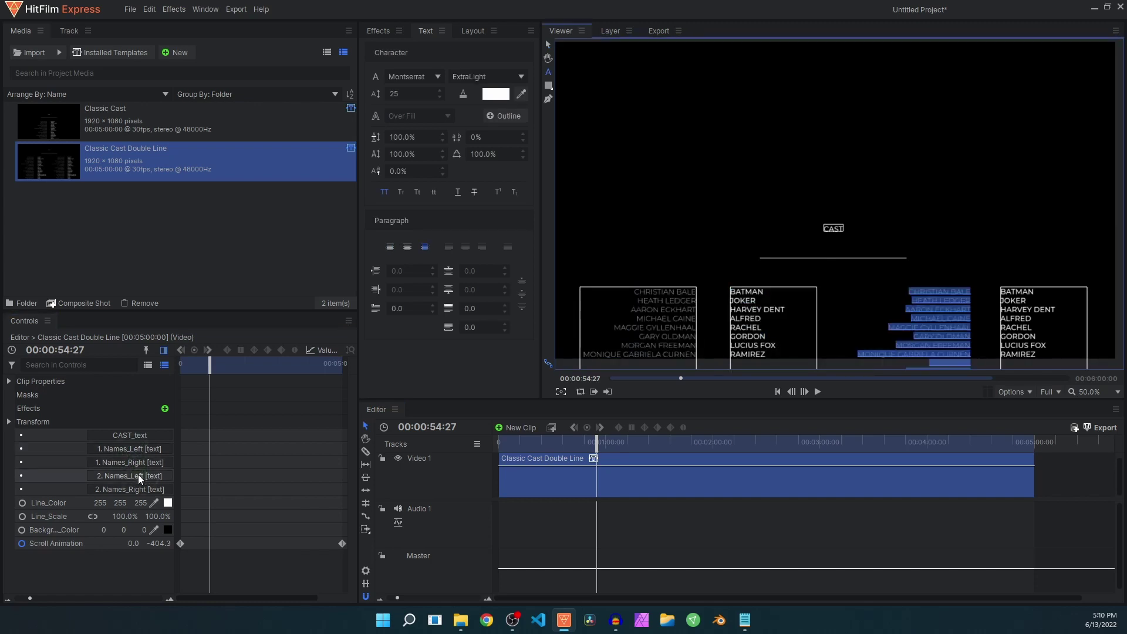
double_click(134, 487)
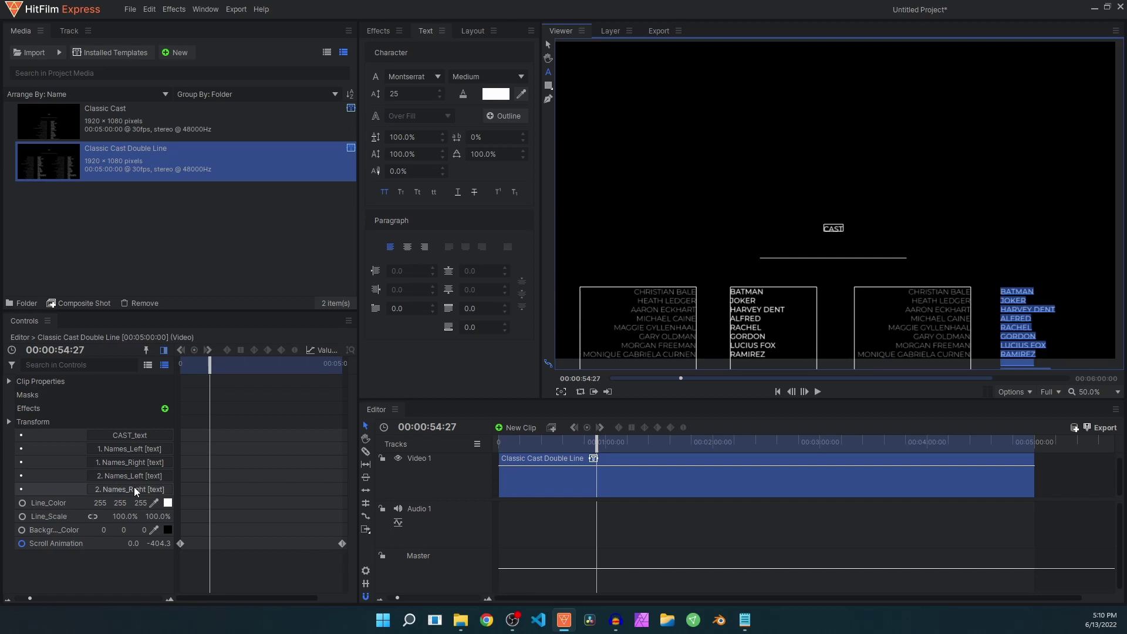
double_click(132, 434)
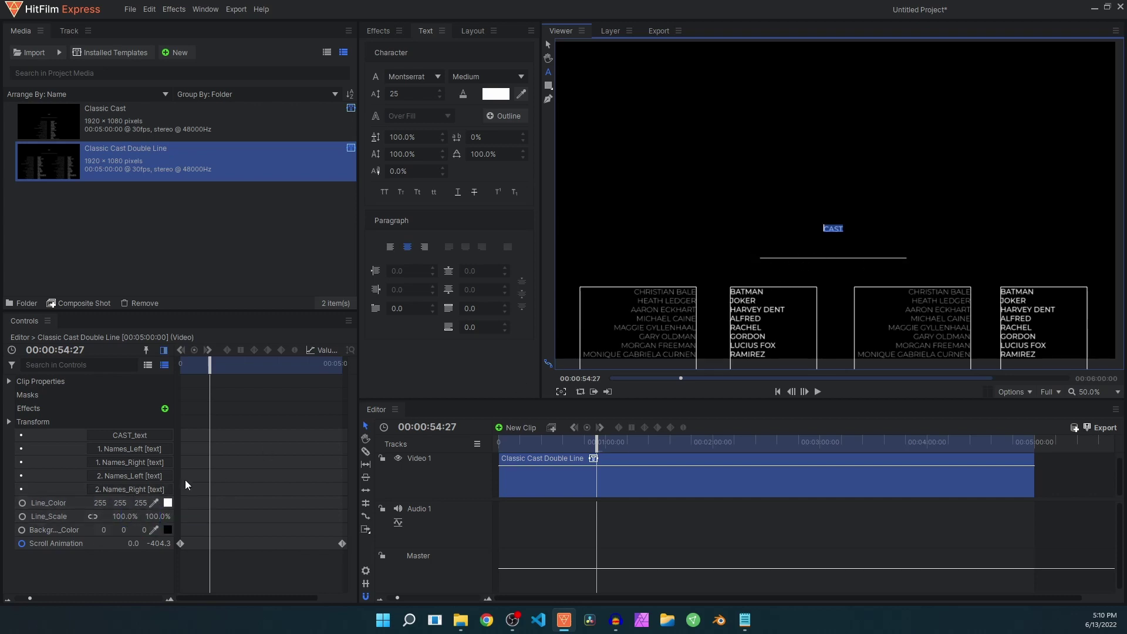
- Set Line_Scale to 64% and keep the background colour at black, 0, 0, 0
drag(121, 517, 101, 517)
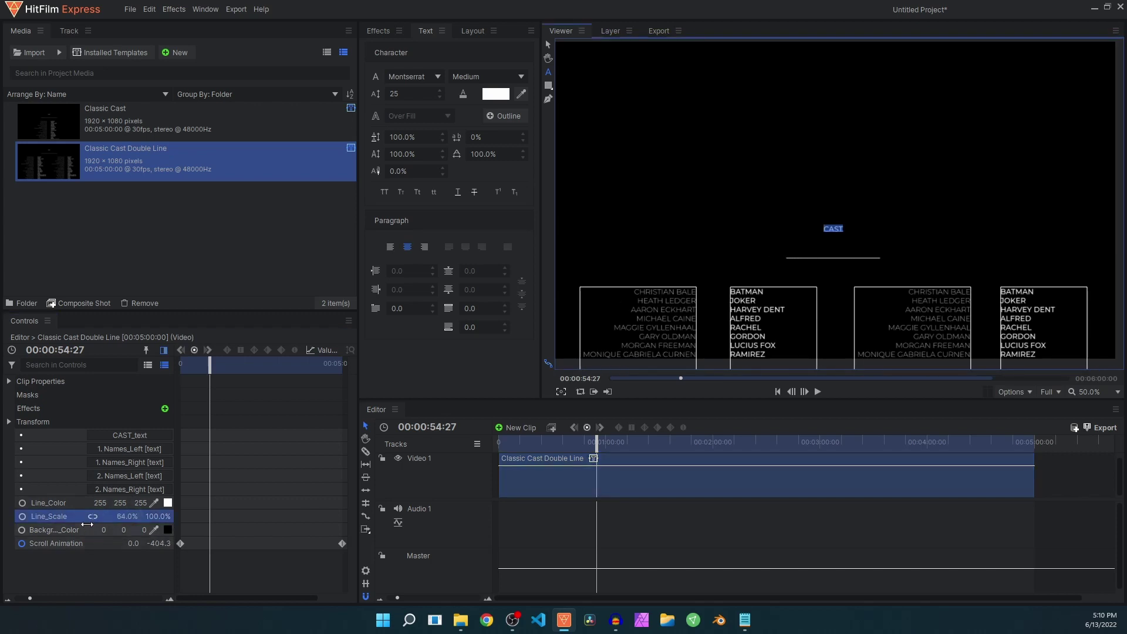
mouse_move(131, 532)
mouse_down()
mouse_move(141, 533)
mouse_move(130, 532)
mouse_up()
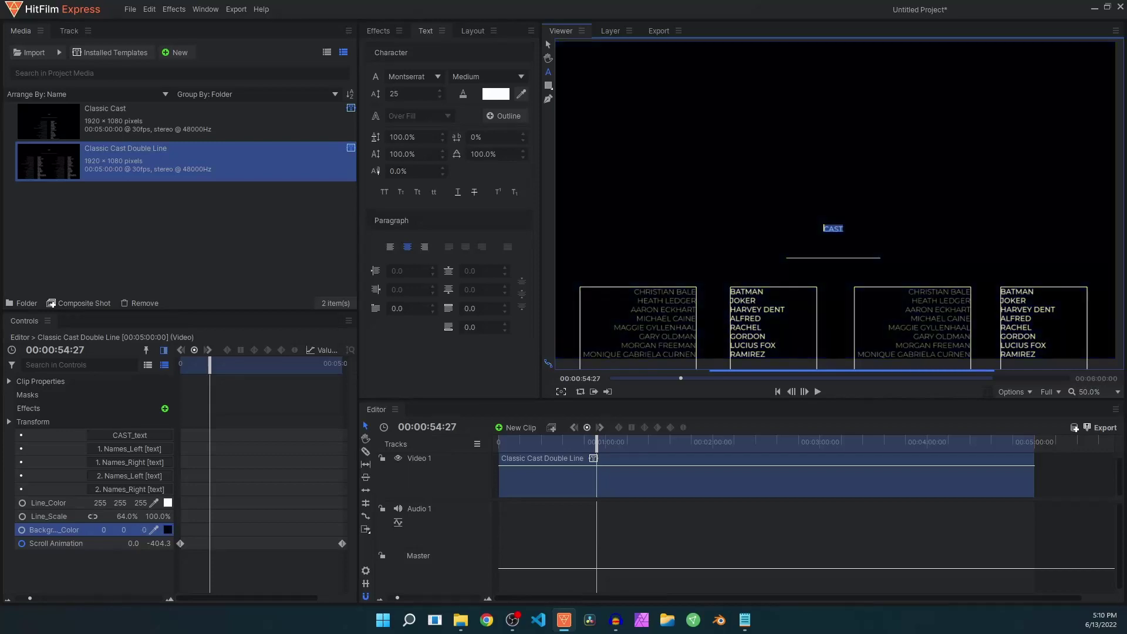
click(68, 546)
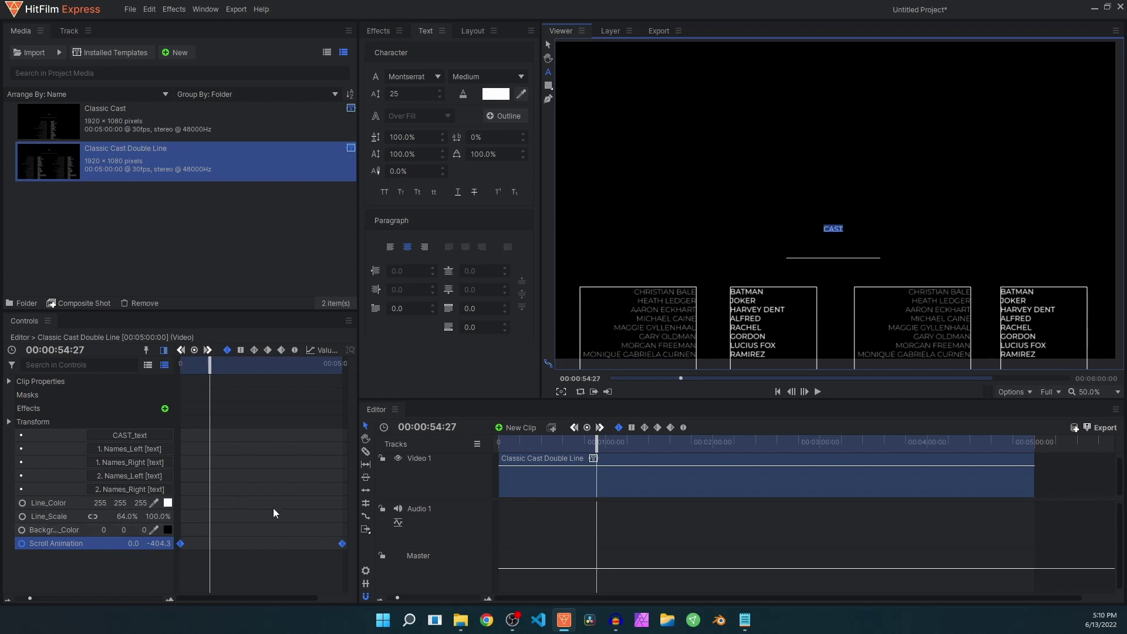
click(327, 556)
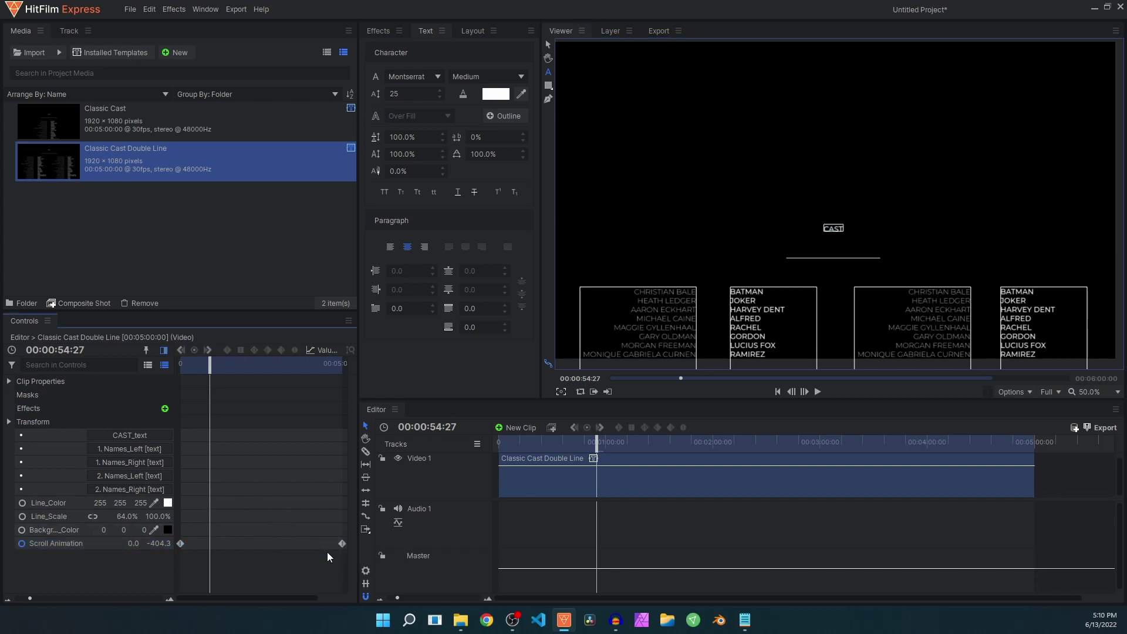
click(570, 483)
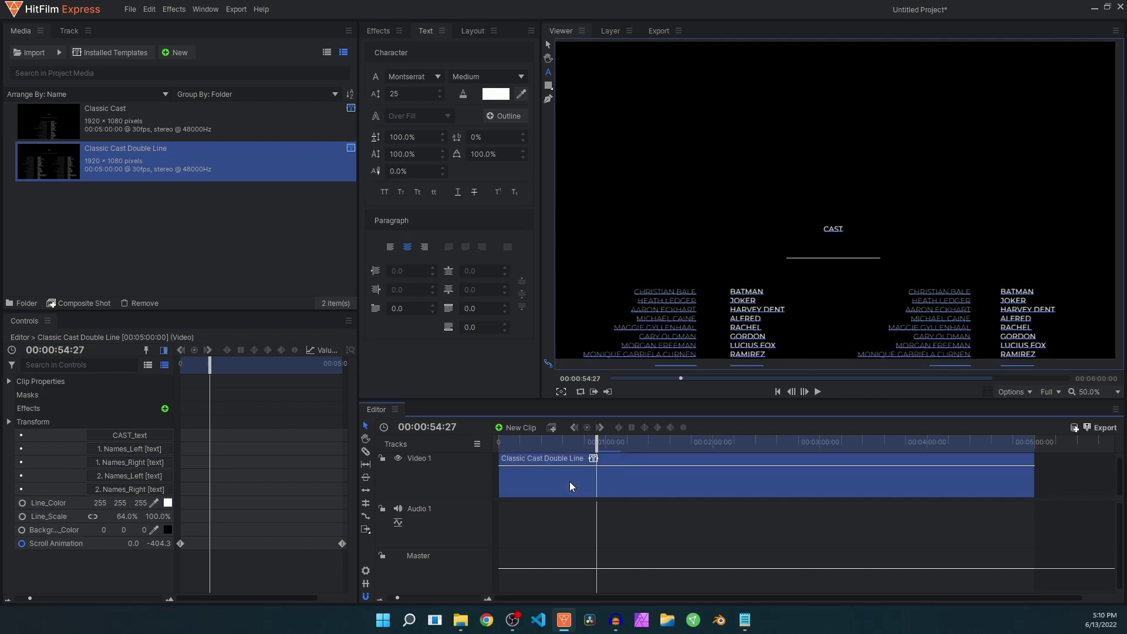
- Delete the clip and import FilmCredits_Individual Credit 01, then drag it toward Video 1
key(Delete)
click(115, 52)
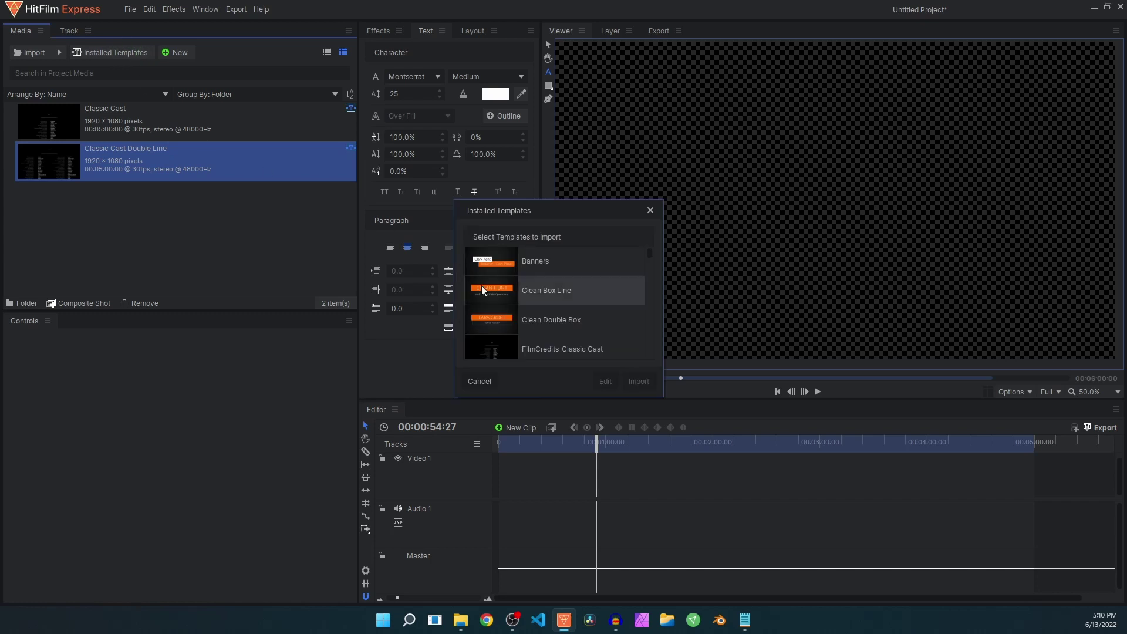
scroll(520, 317, down, 5)
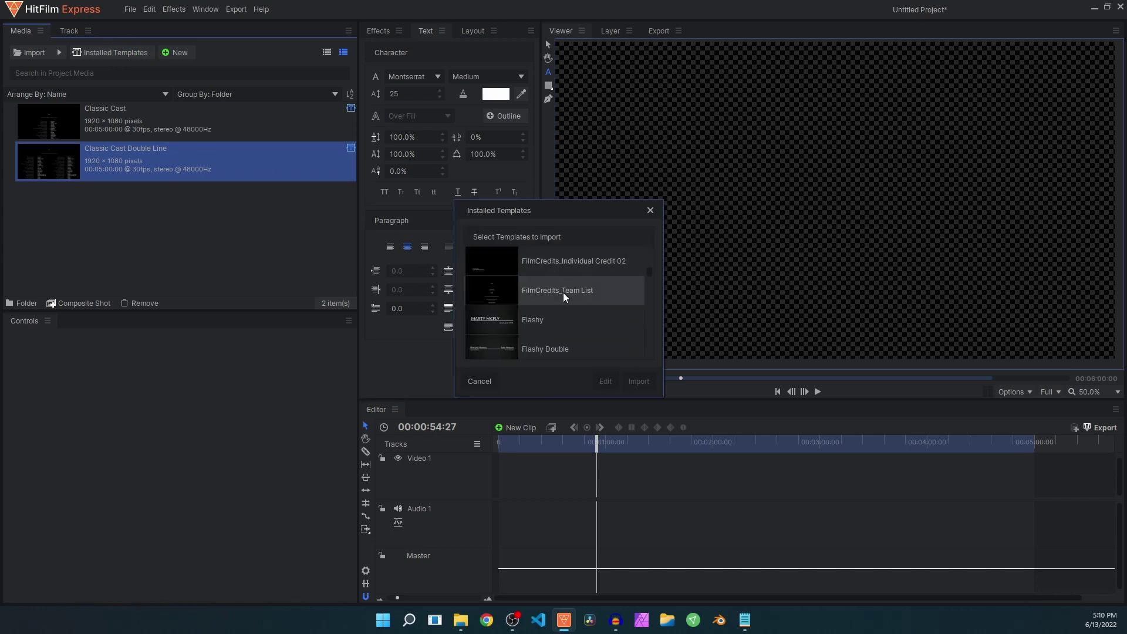
drag(664, 397, 782, 512)
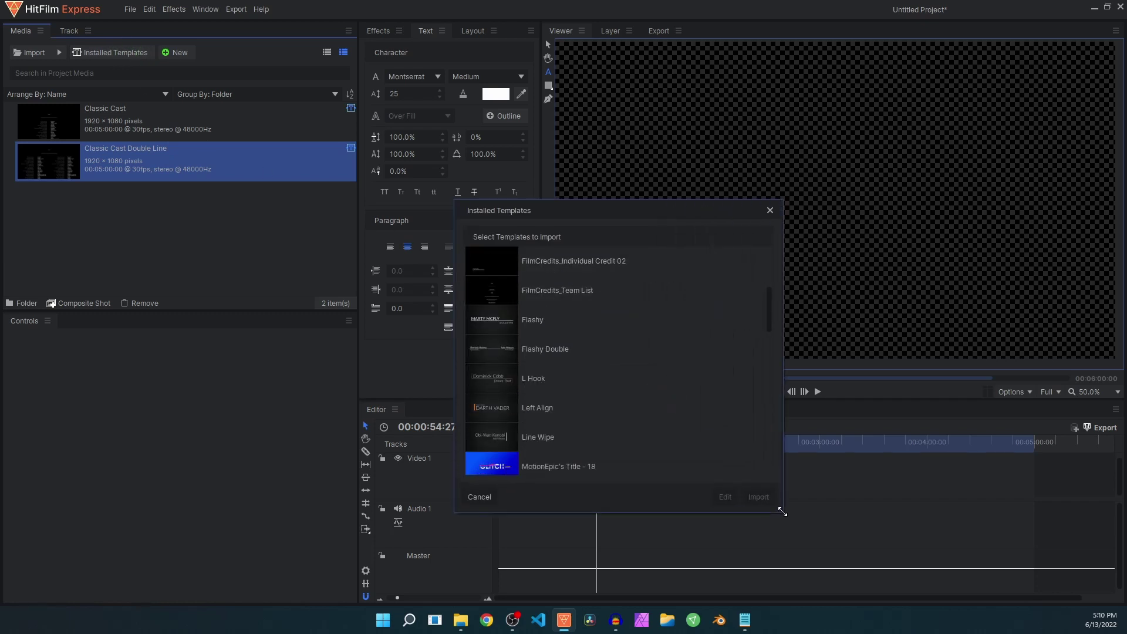
scroll(681, 407, up, 3)
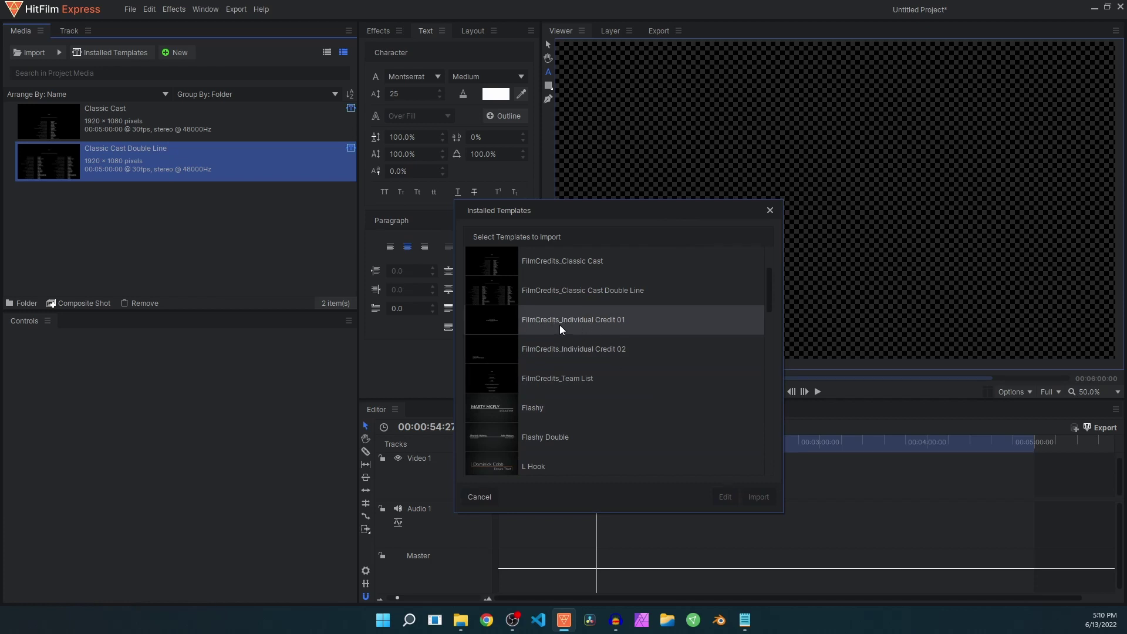
click(590, 324)
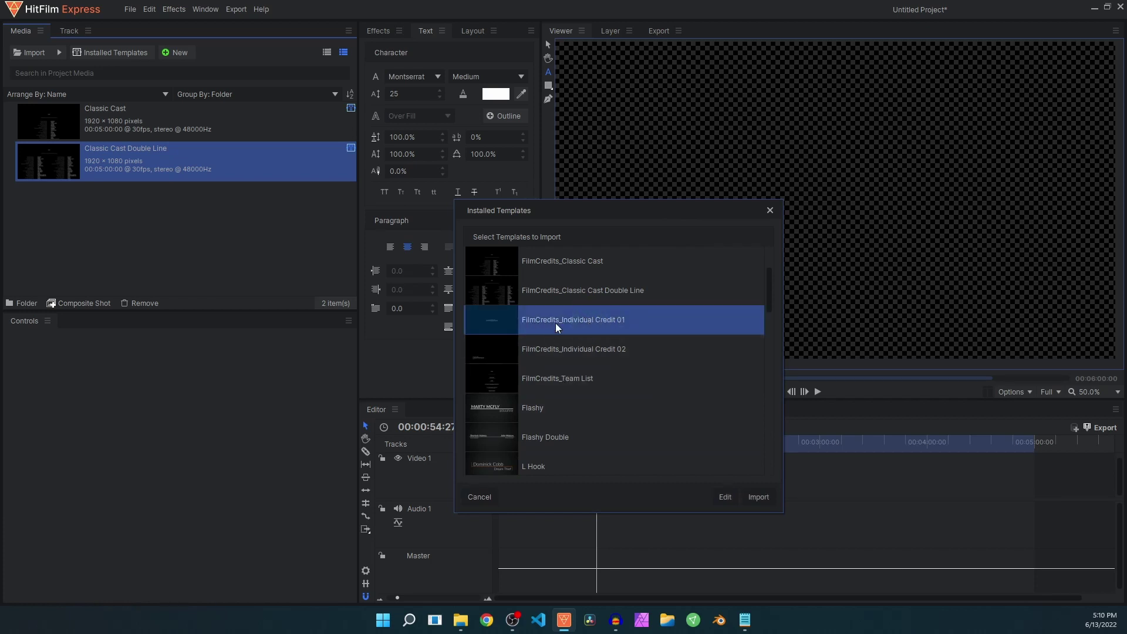
click(757, 496)
drag(141, 206, 494, 492)
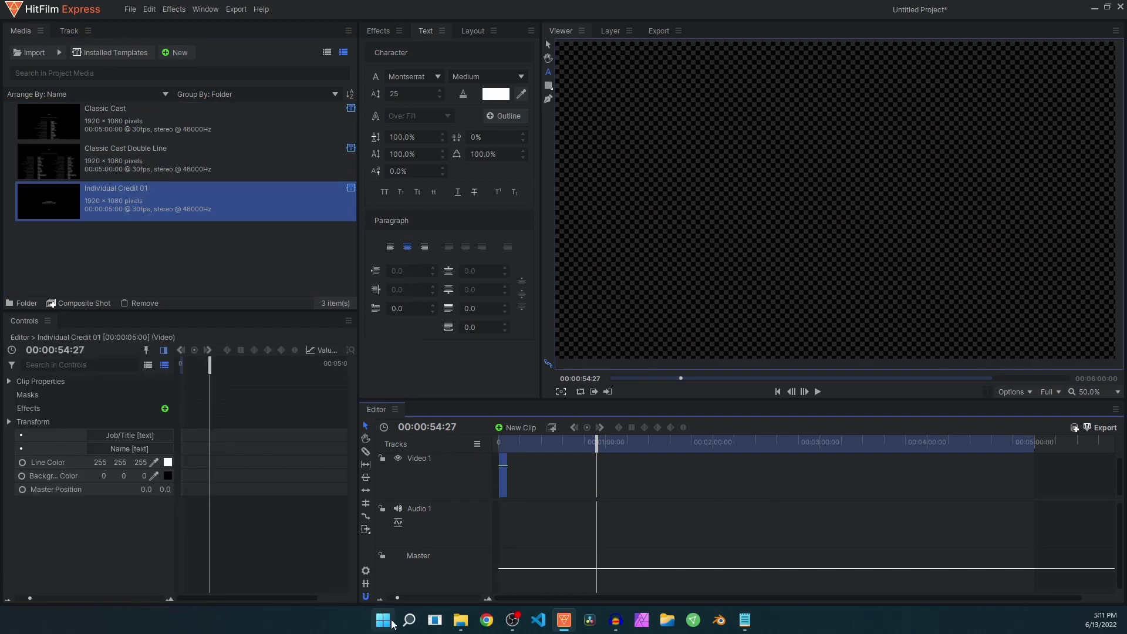
- Drop Individual Credit 01 on Video 1 and play its Directed By animation from 00:00:00:00
drag(417, 598, 436, 597)
drag(526, 441, 464, 451)
click(816, 392)
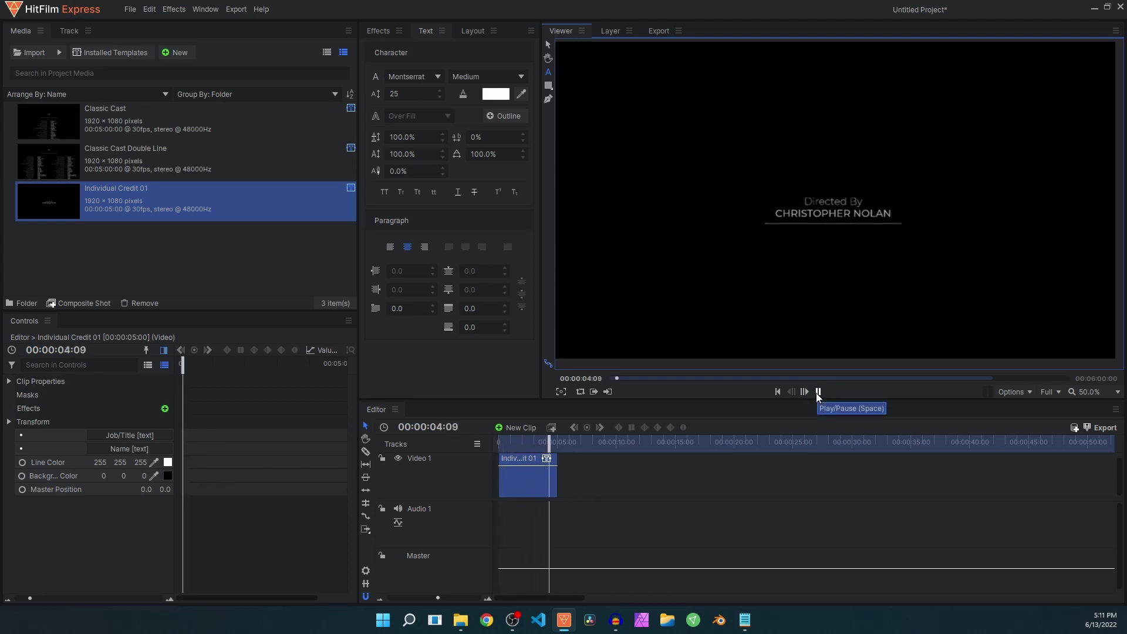
click(817, 391)
drag(564, 437, 523, 444)
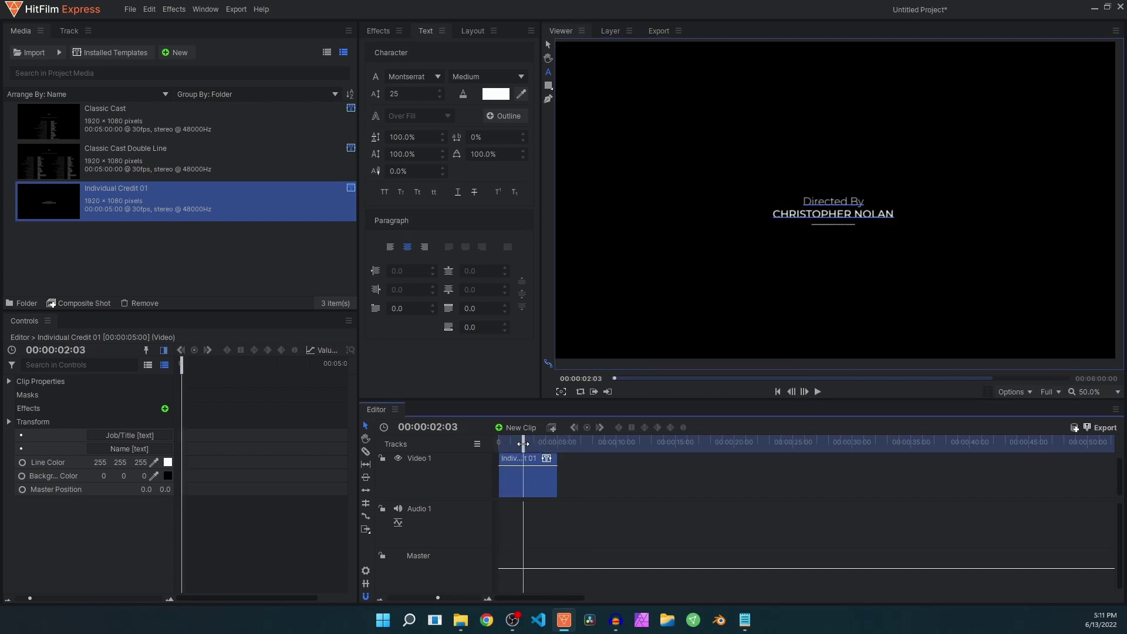
- Make the director credit's underline yellow with Line Color 255, 255, 0
click(124, 434)
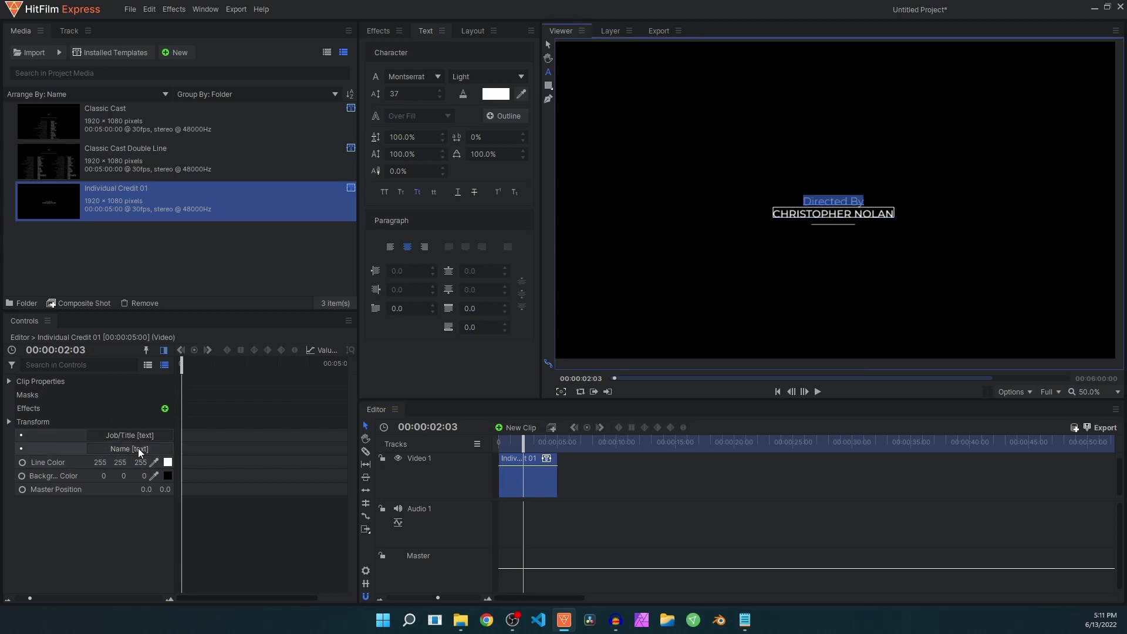
click(136, 447)
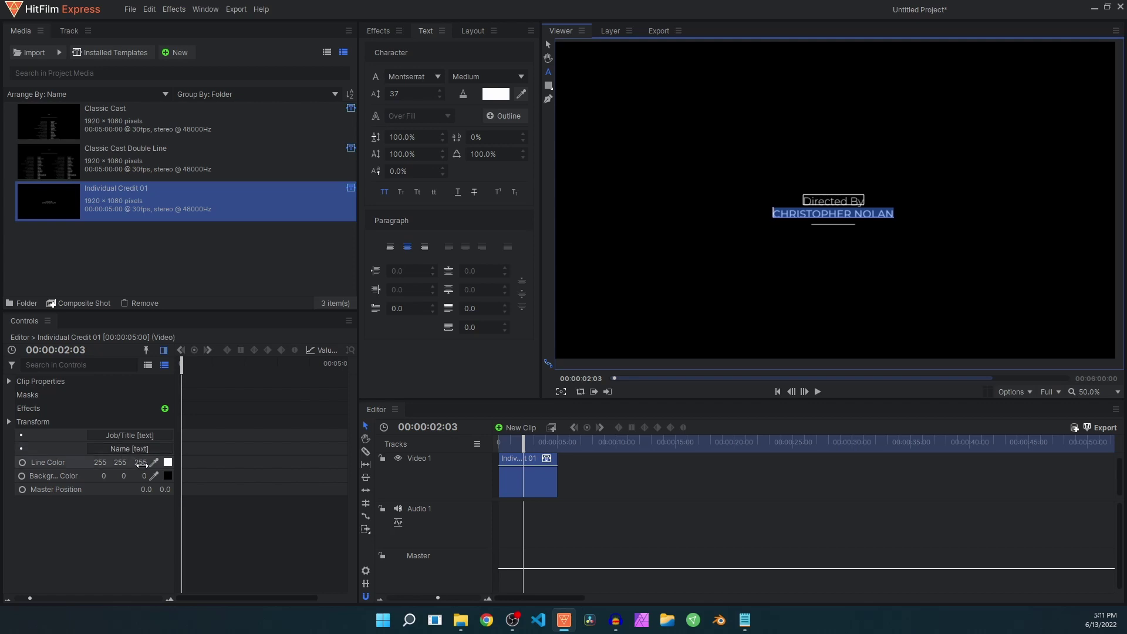
drag(141, 465, 112, 464)
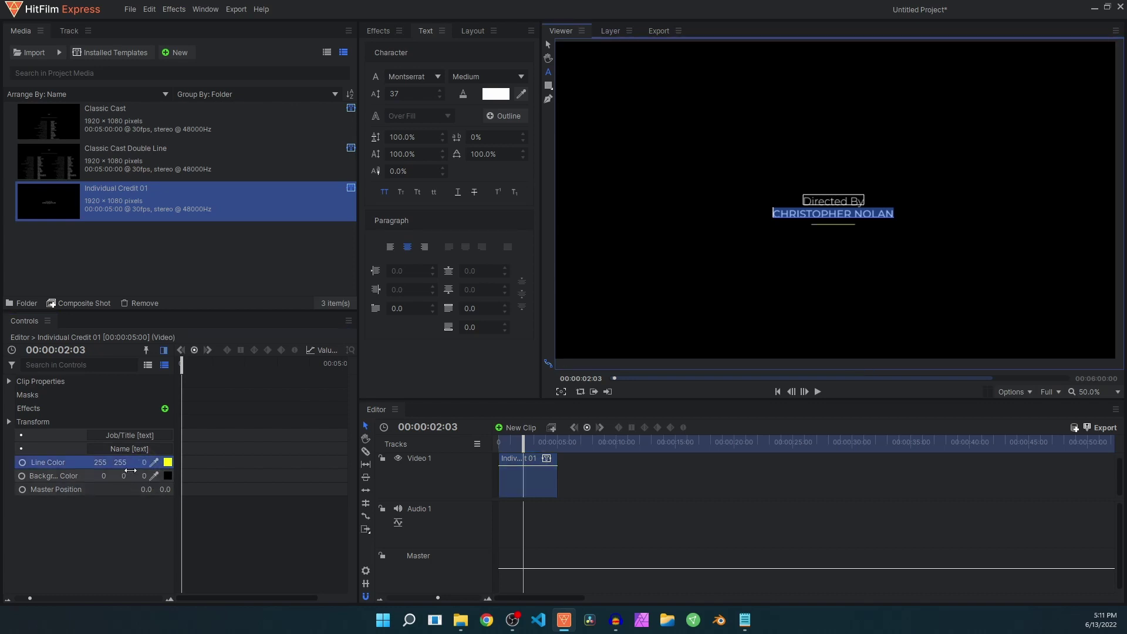
click(67, 492)
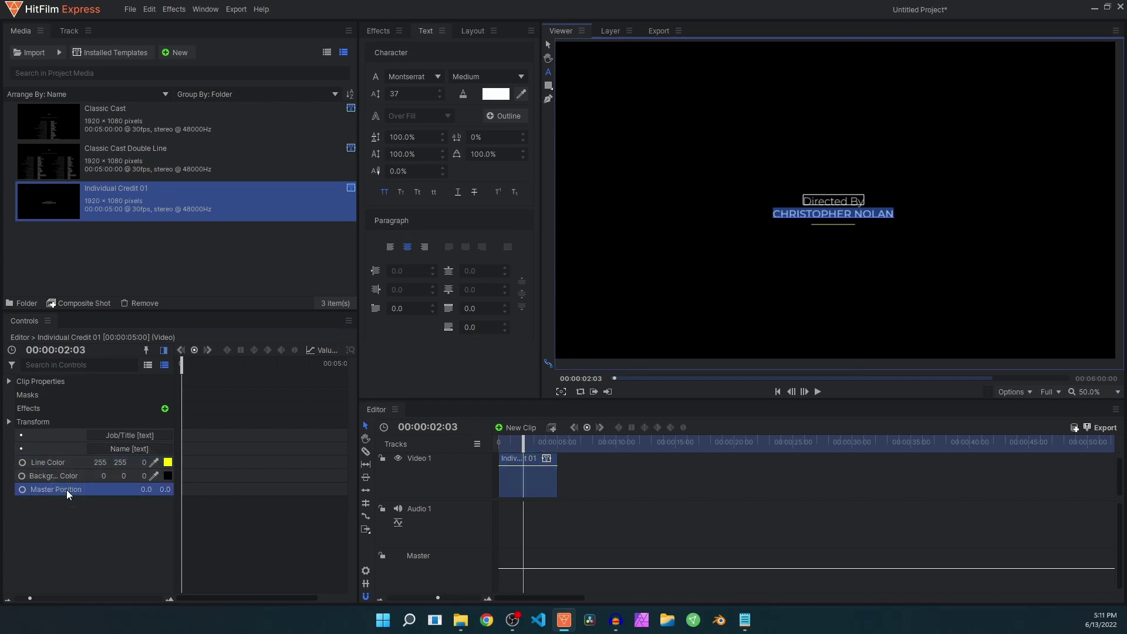
- Move the director credit to Master Position 41.0, -382.0 and play it back
drag(150, 492, 119, 489)
key(Home)
click(676, 516)
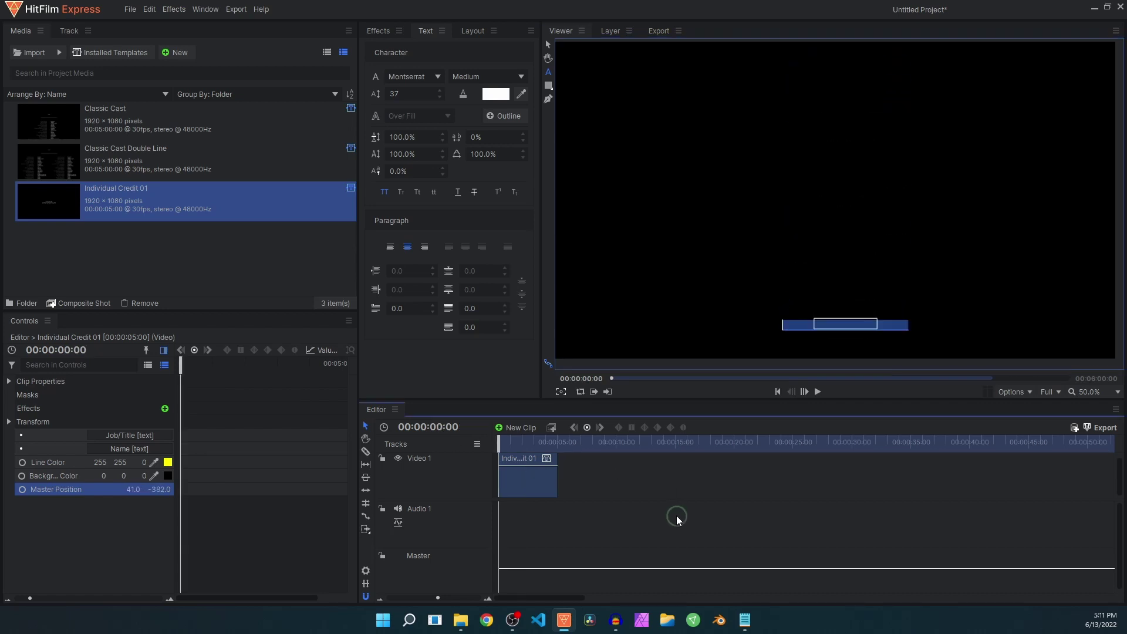
key(space)
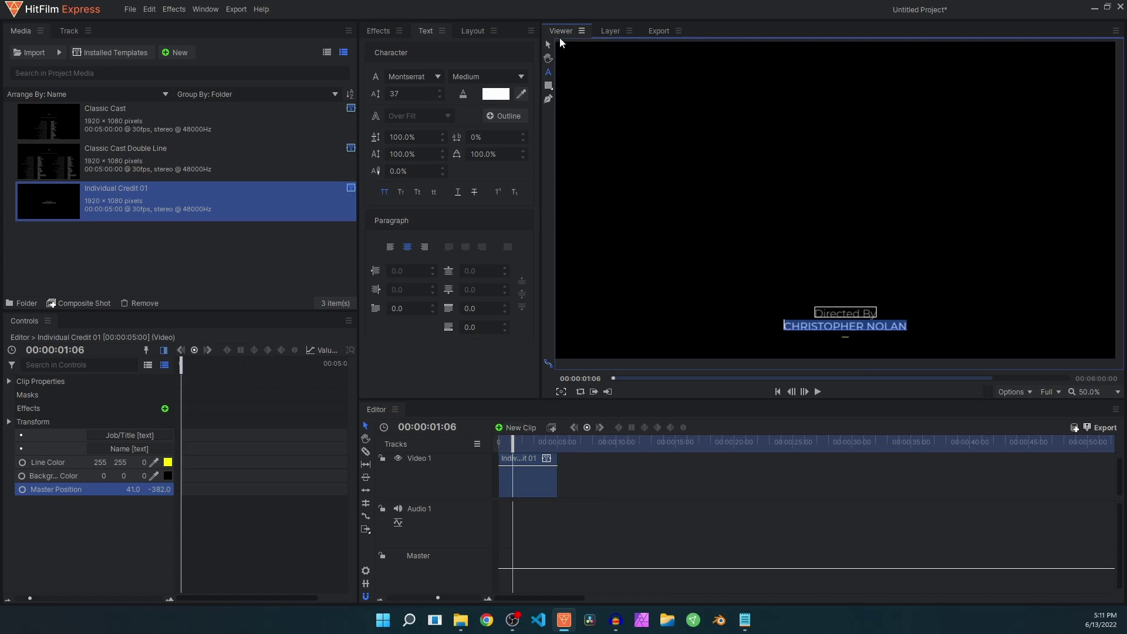
- Import Driving in the desert.mp4 and place it on a new Video 2 track above the credit
click(548, 44)
key(space)
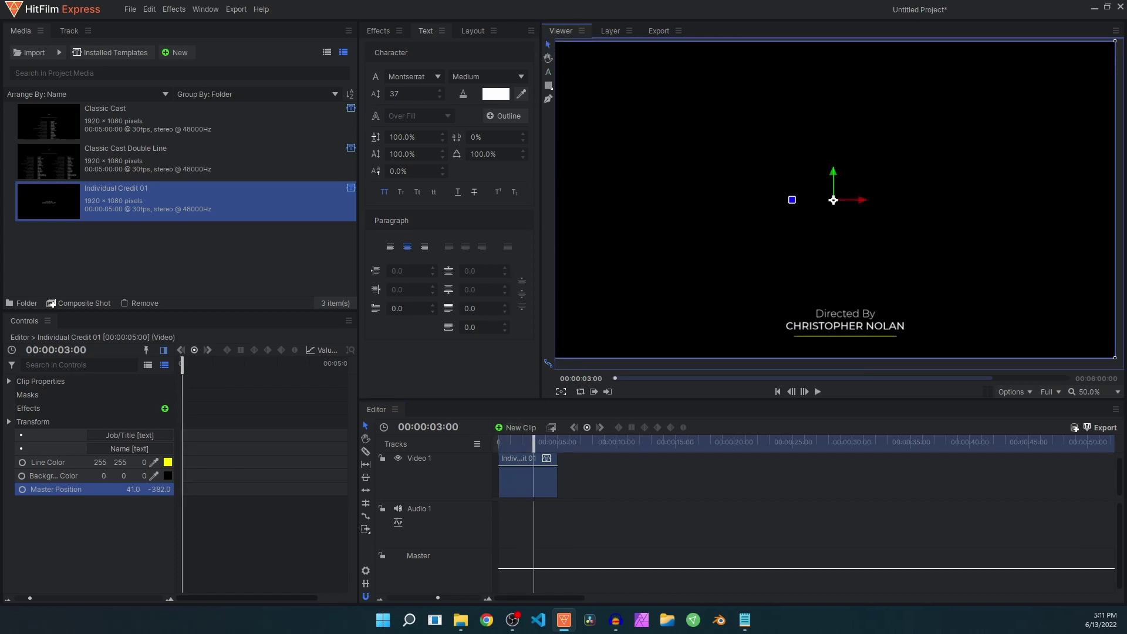
key(alt+Tab)
key(alt+Tab)
drag(0, 393, 434, 566)
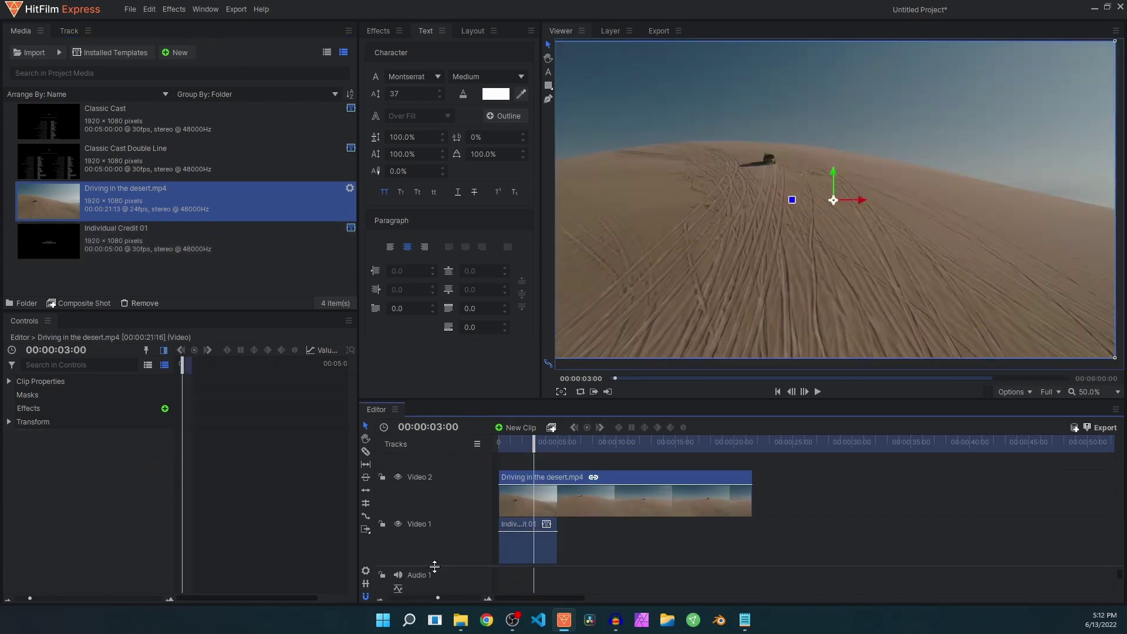
- Shrink the desert footage to 71%, raise it in the frame, and preview from the start
click(9, 421)
drag(125, 462, 108, 462)
drag(829, 173, 812, 152)
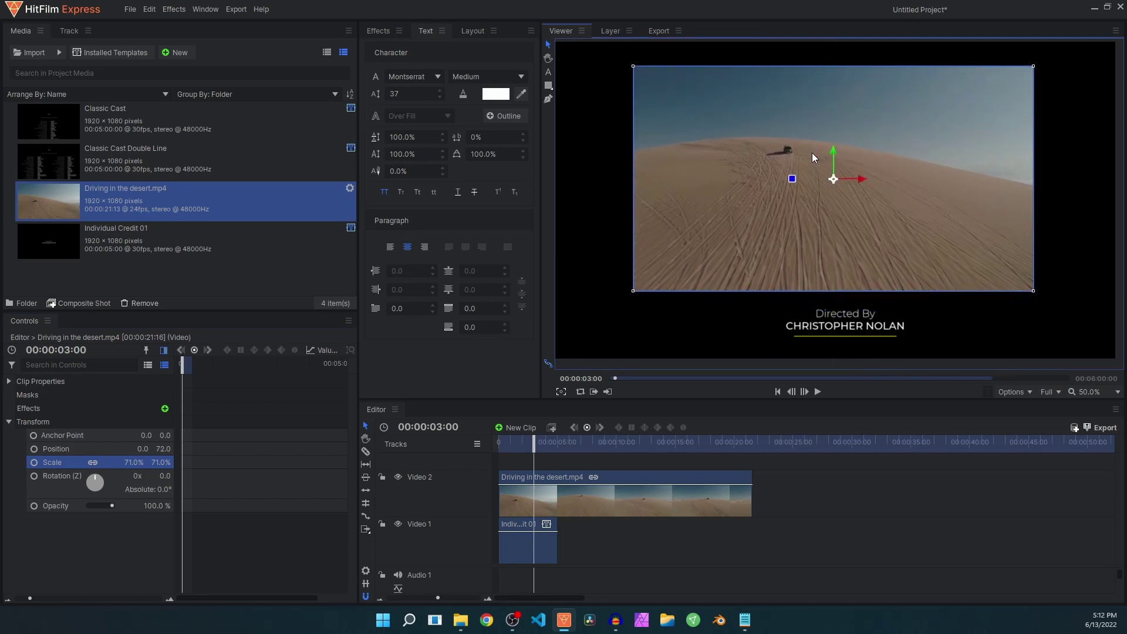
click(502, 447)
click(818, 392)
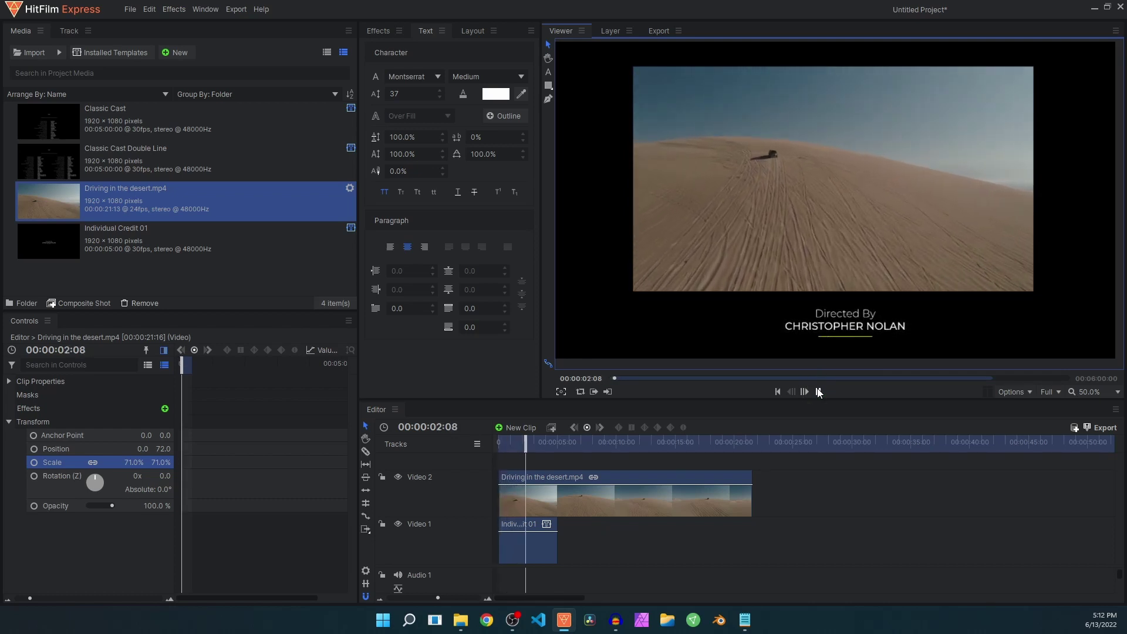
click(818, 392)
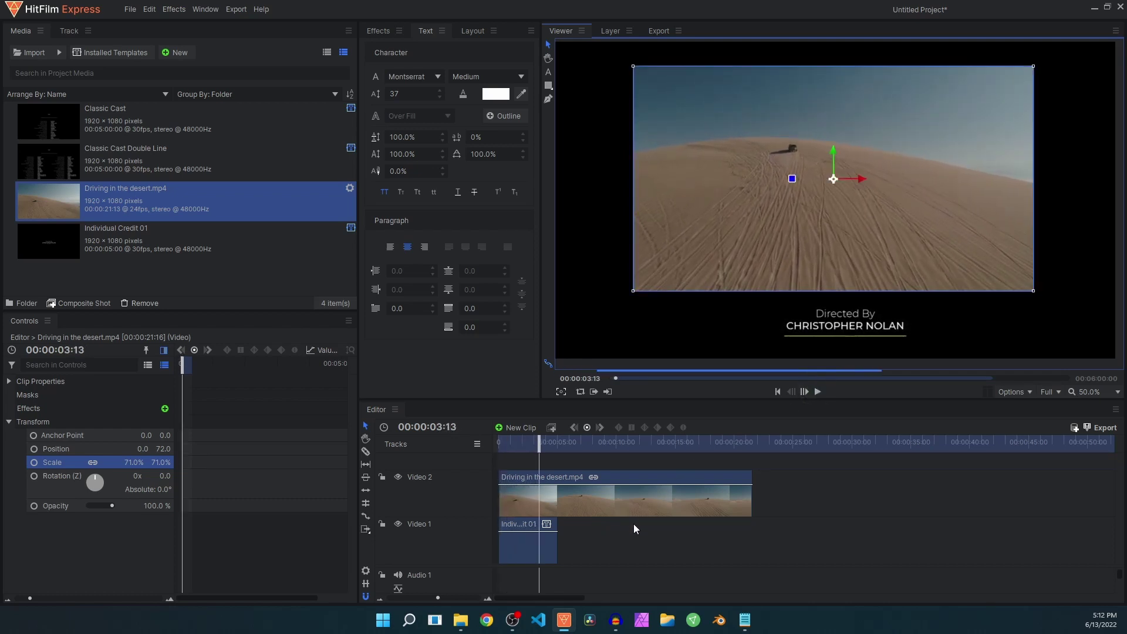
- Move the Directed By credit right to 564, 81 and shift the footage left, scaled to 55%
click(532, 547)
drag(133, 489, 235, 492)
click(588, 503)
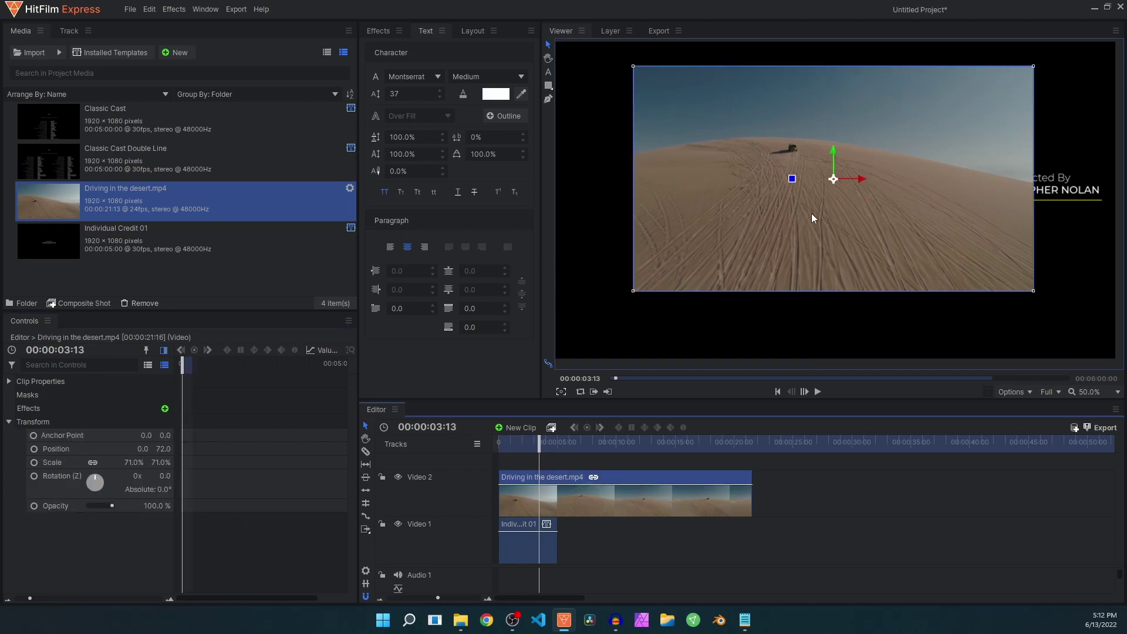
drag(859, 185, 794, 178)
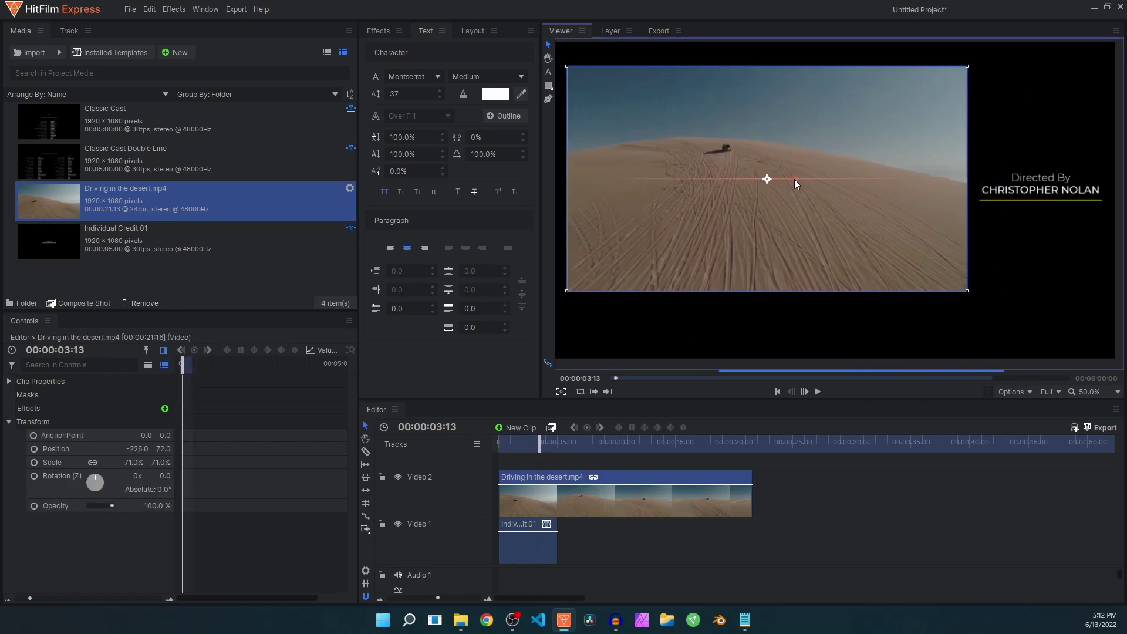
drag(132, 462, 567, 273)
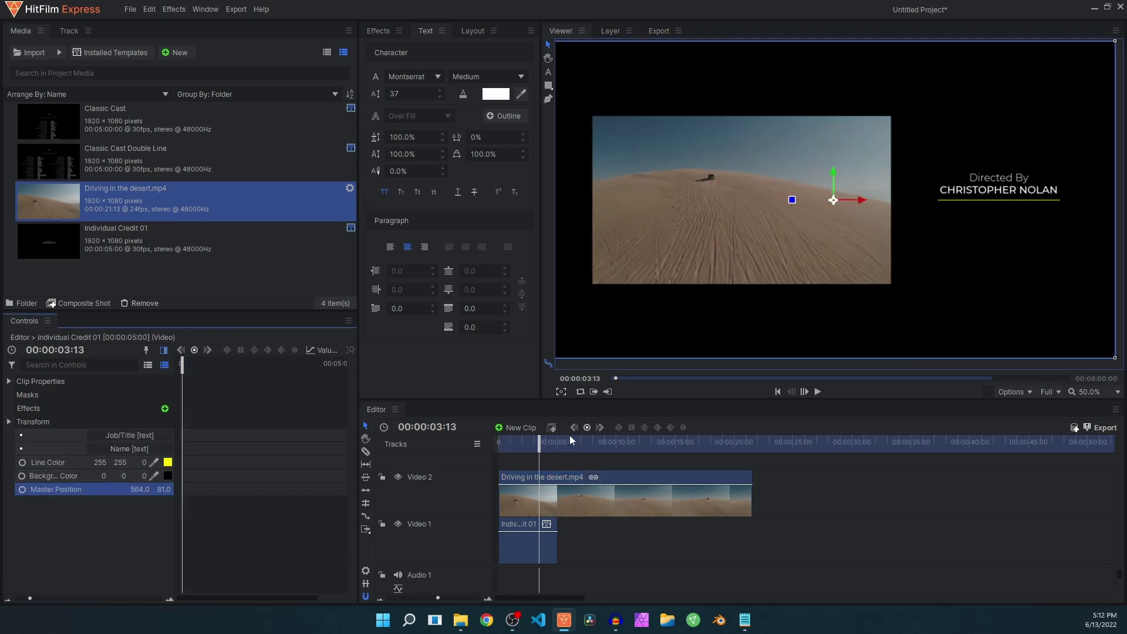
key(Home)
click(817, 391)
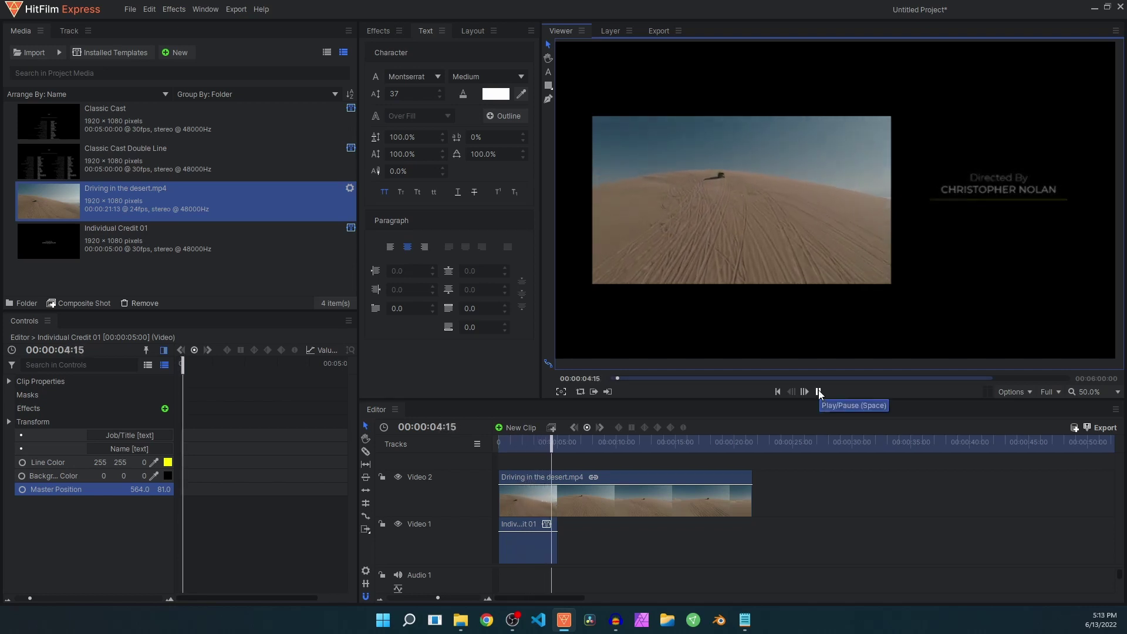
- Delete Individual Credit 01 and import the FilmCredits_Individual Credit 02 template
click(819, 391)
click(533, 544)
key(Delete)
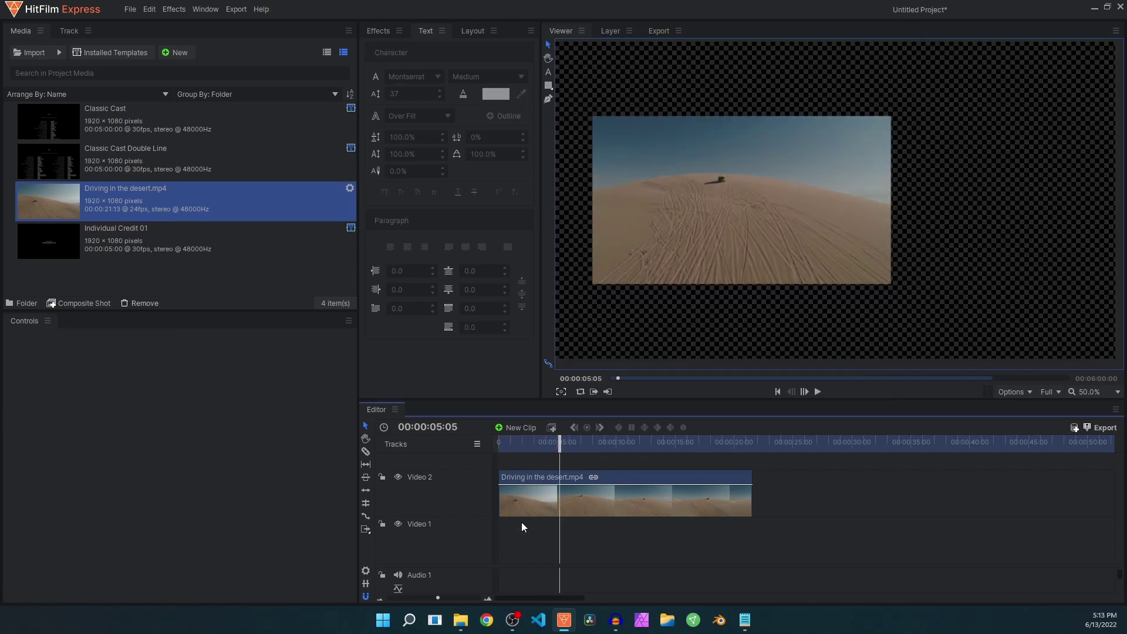
click(111, 52)
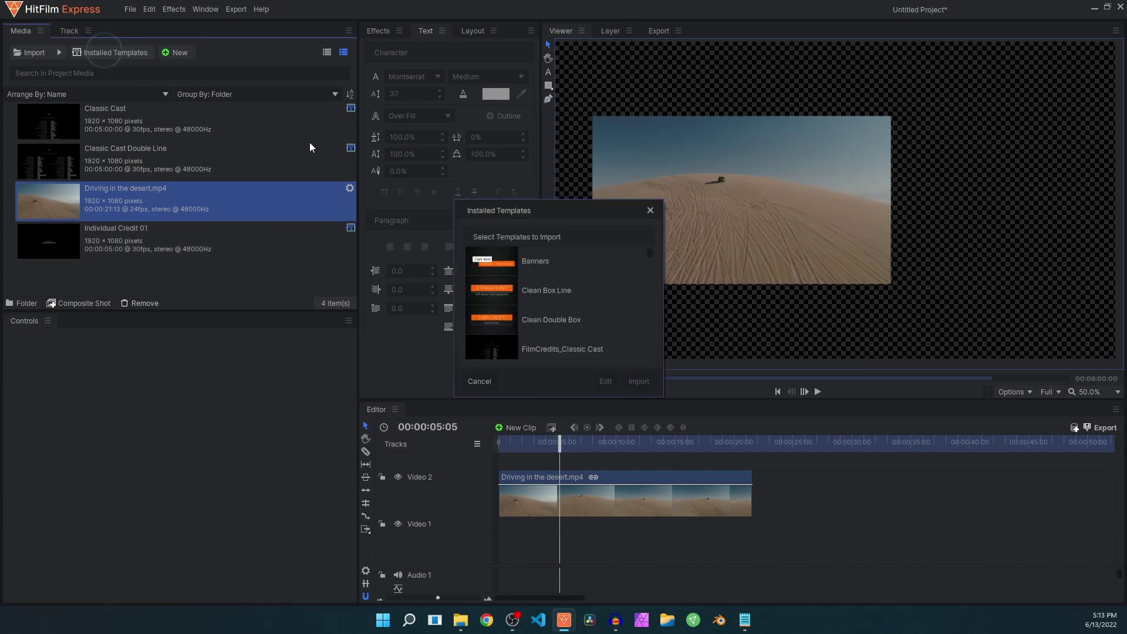
scroll(597, 337, down, 3)
click(599, 343)
click(638, 382)
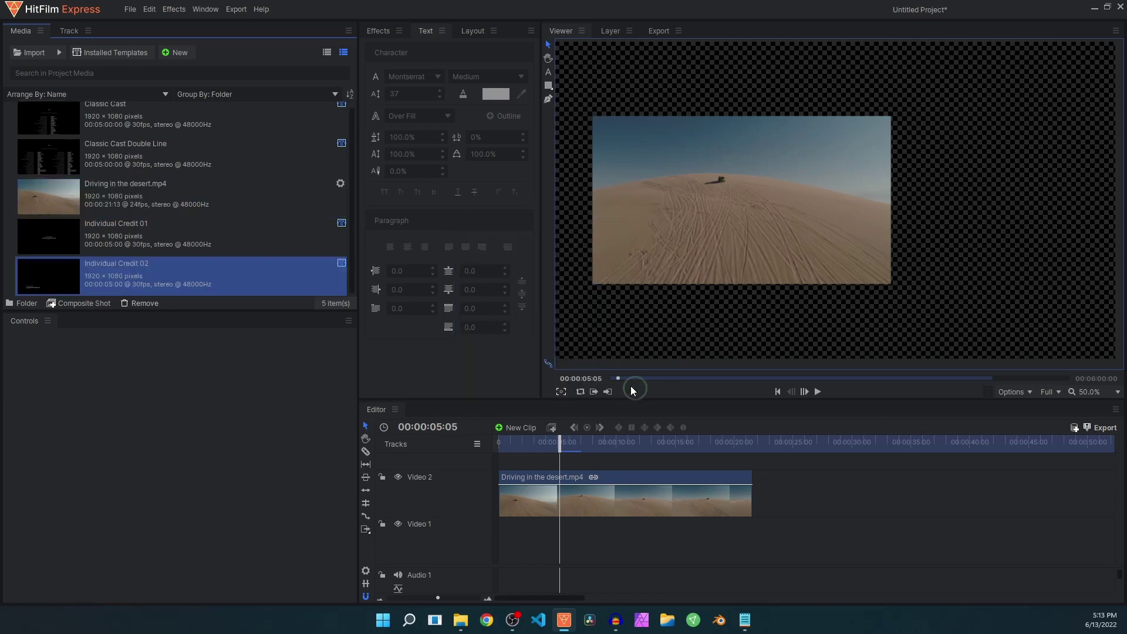
- Place Individual Credit 02 on Video 1 at Master Position 407.5, 45 and preview it
drag(151, 275, 504, 536)
drag(500, 443, 526, 443)
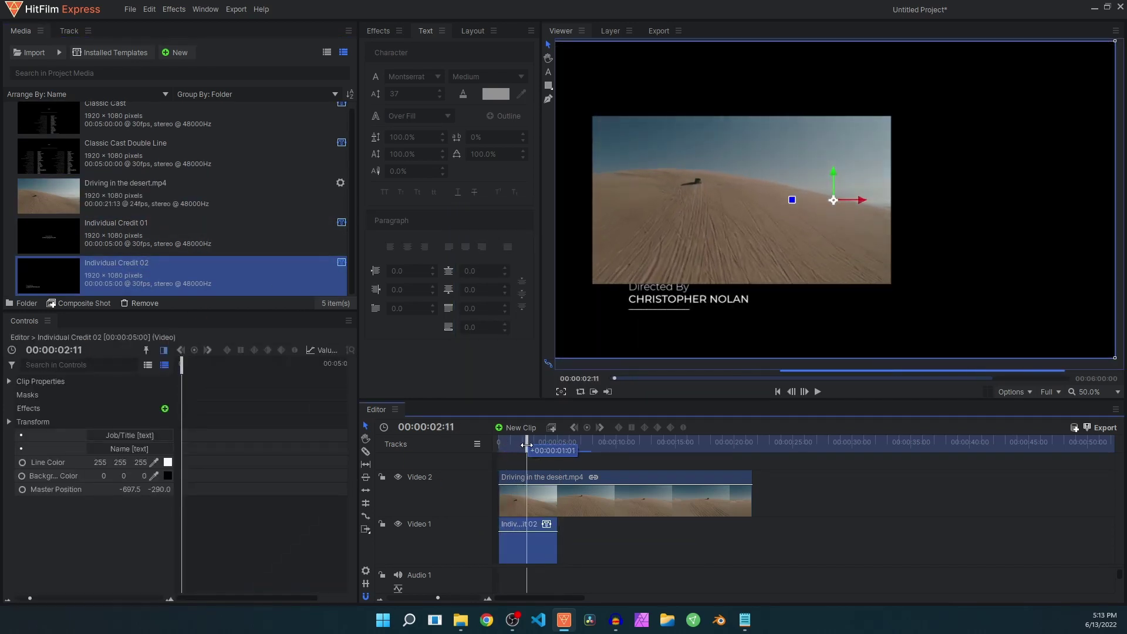
mouse_move(131, 489)
mouse_down()
mouse_move(170, 493)
mouse_move(150, 493)
mouse_up()
drag(520, 442, 488, 437)
key(space)
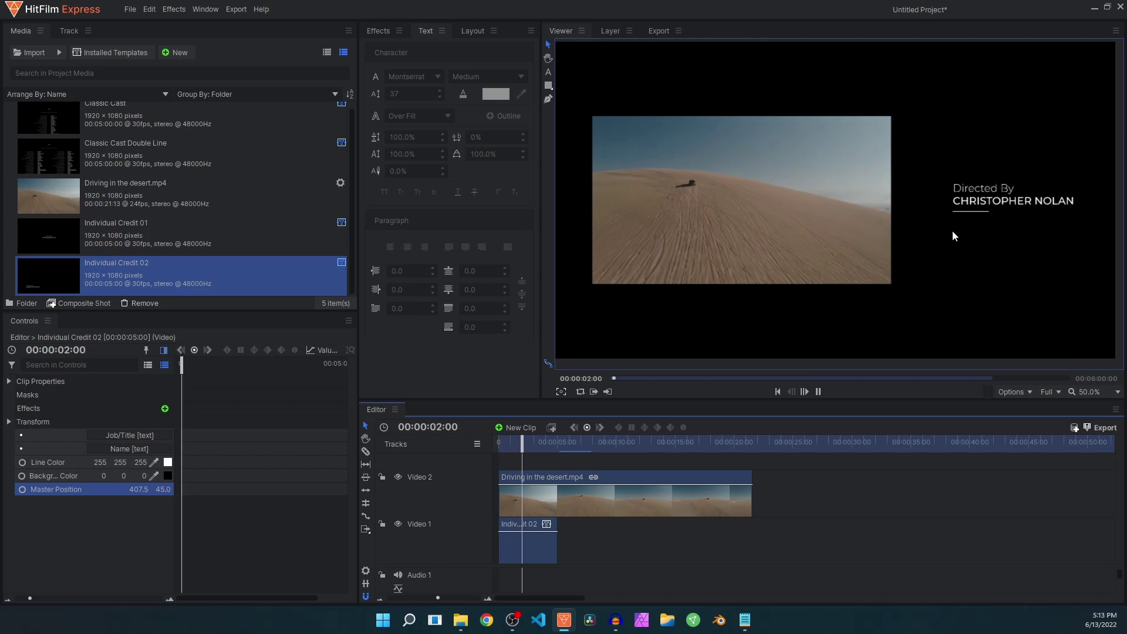
click(995, 206)
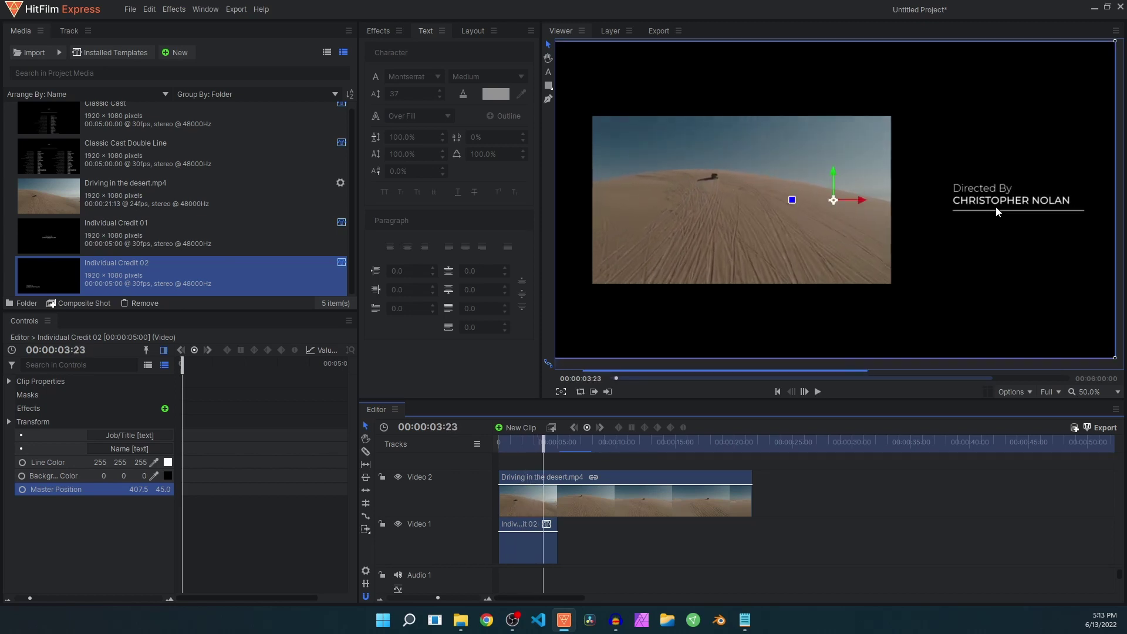
key(space)
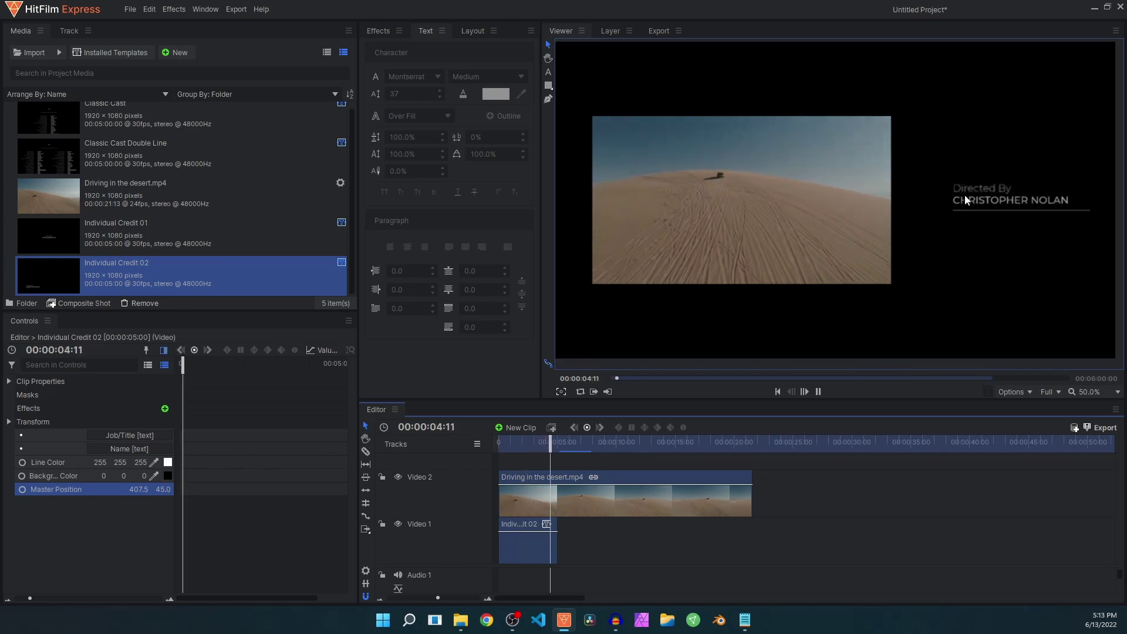
click(514, 550)
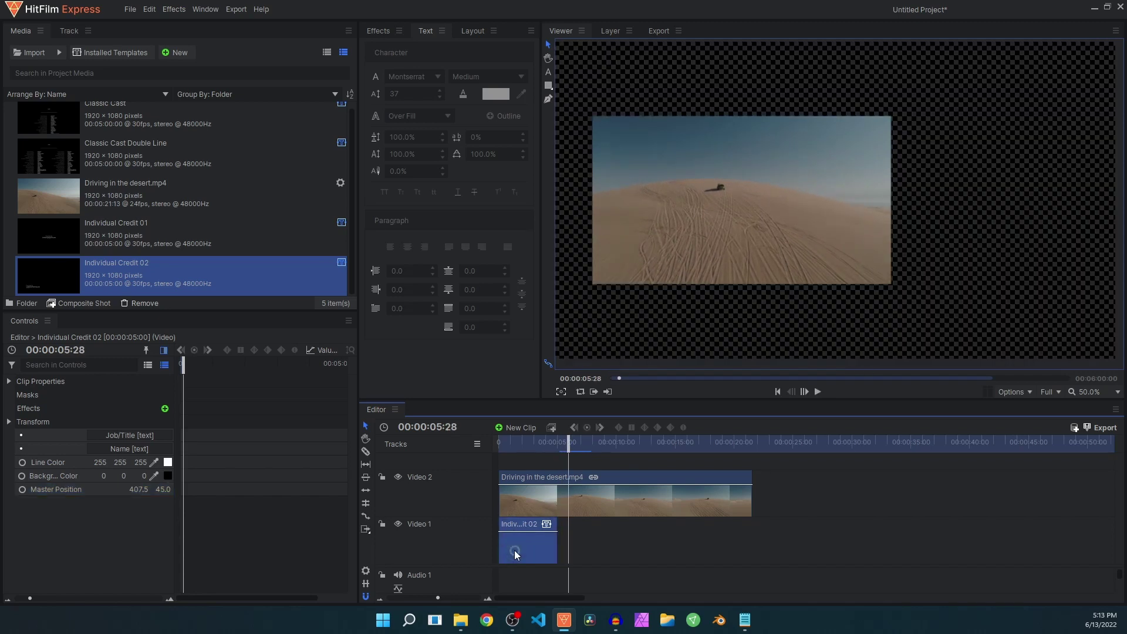
- Delete Individual Credit 02 and place the imported FilmCredits_Team List template on Video 1
key(Delete)
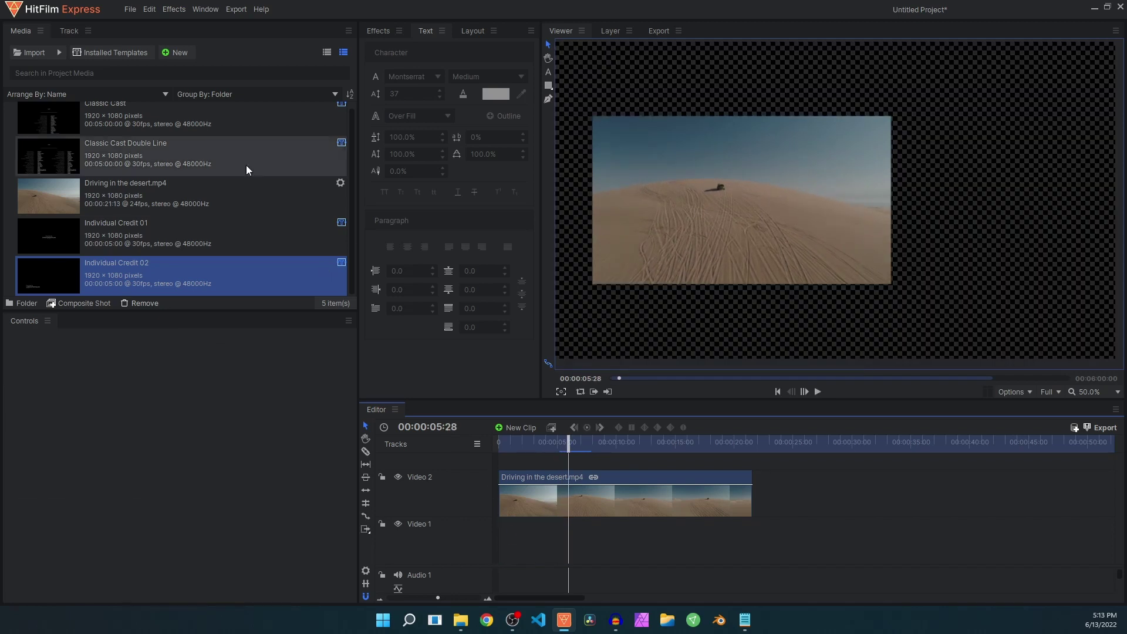
click(133, 59)
scroll(530, 322, down, 5)
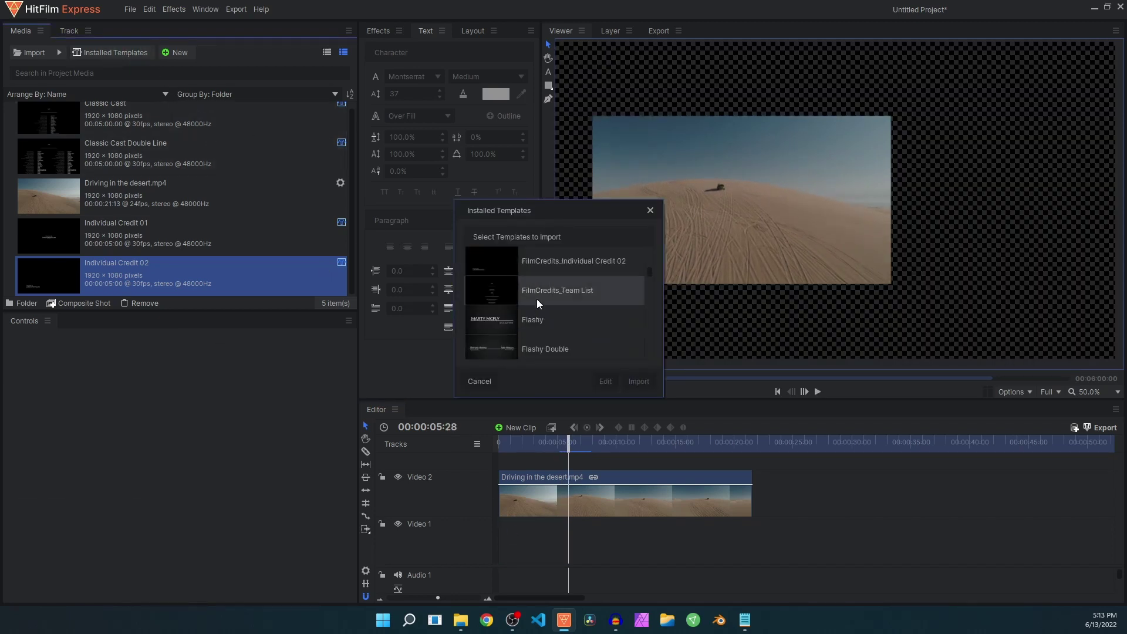
click(557, 290)
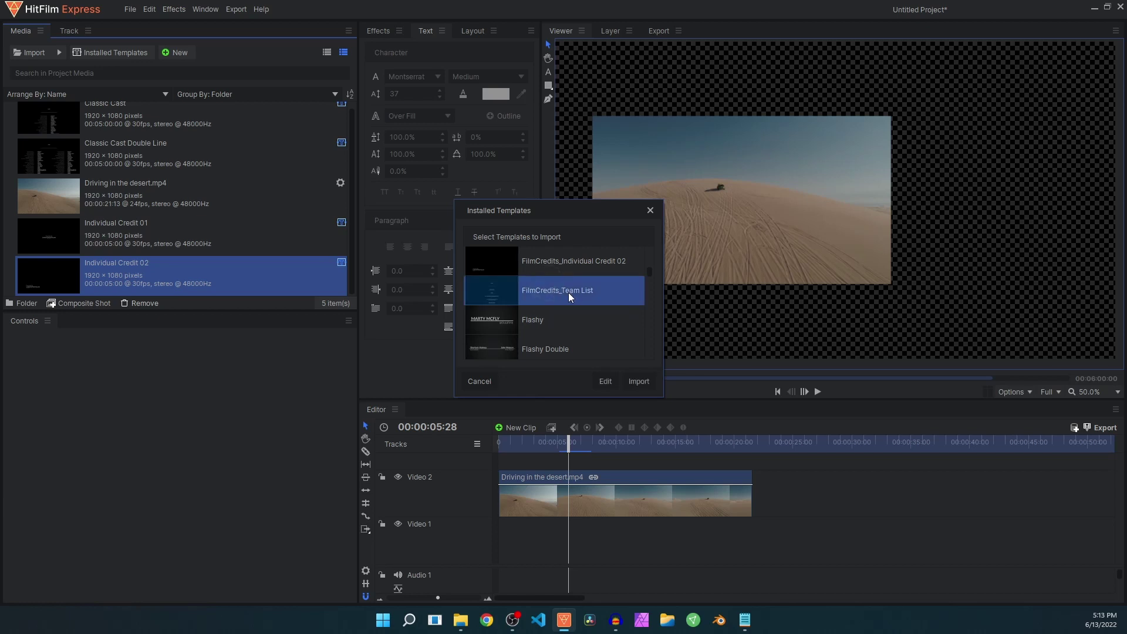
click(648, 383)
drag(131, 275, 495, 537)
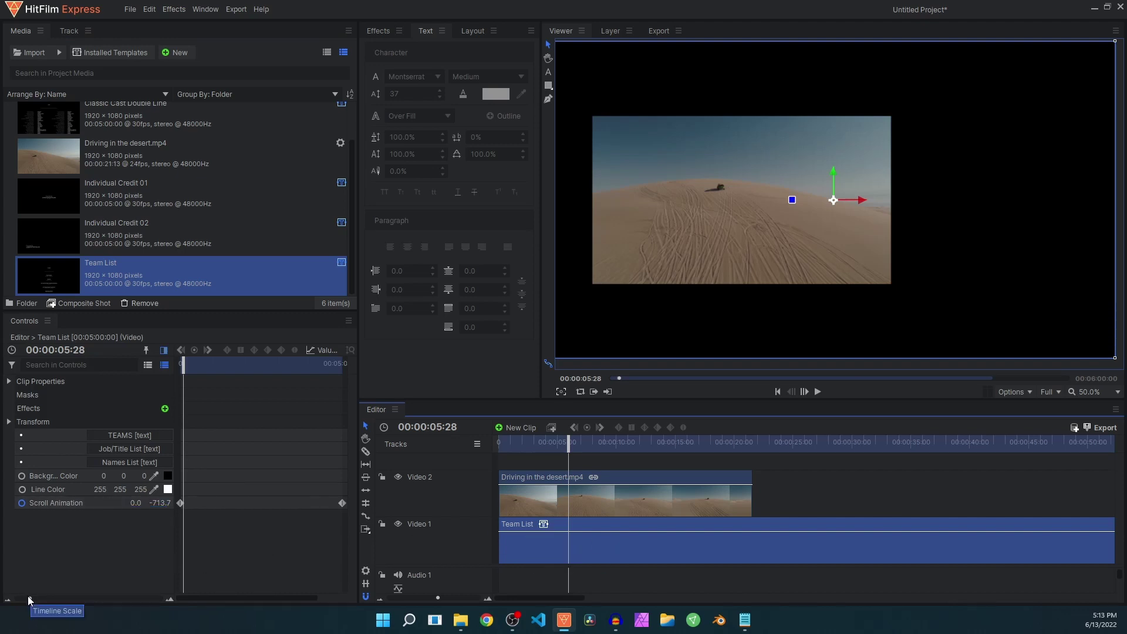
drag(25, 597, 22, 597)
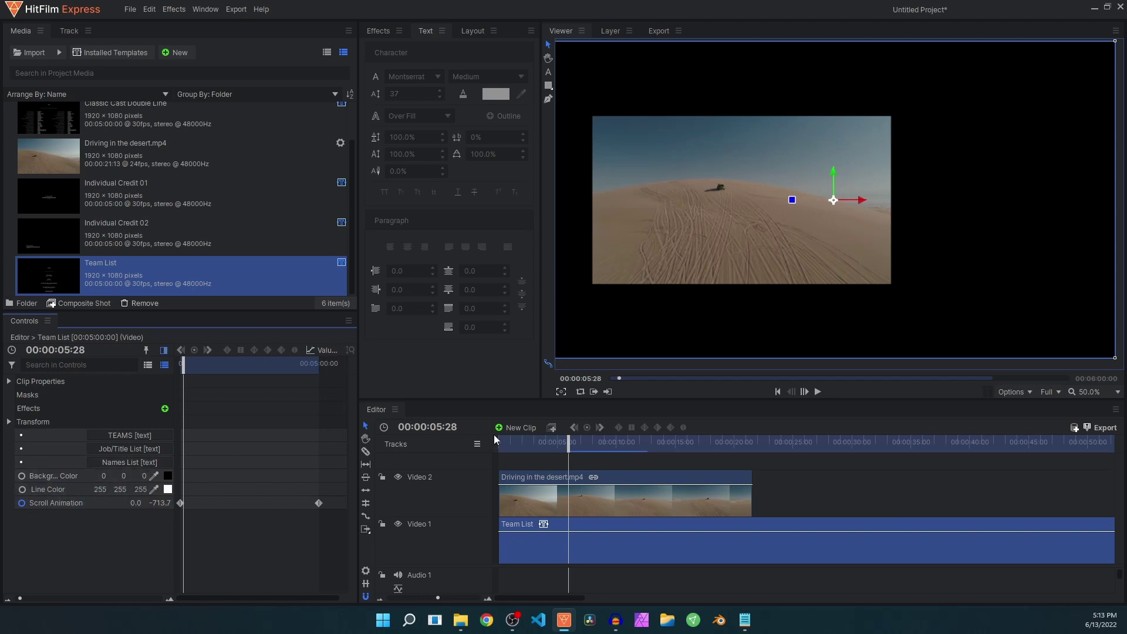
drag(572, 442, 762, 441)
click(397, 477)
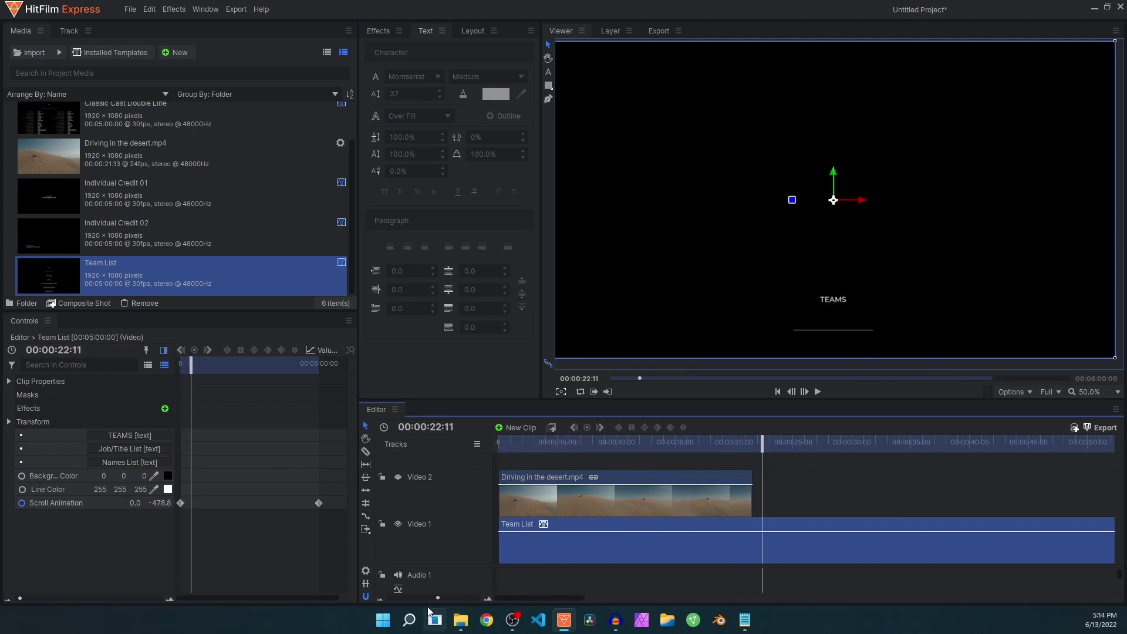
- Scrub into the scrolling Team List credits and select the Job/Title List text in Controls
drag(437, 597, 408, 596)
drag(547, 441, 642, 434)
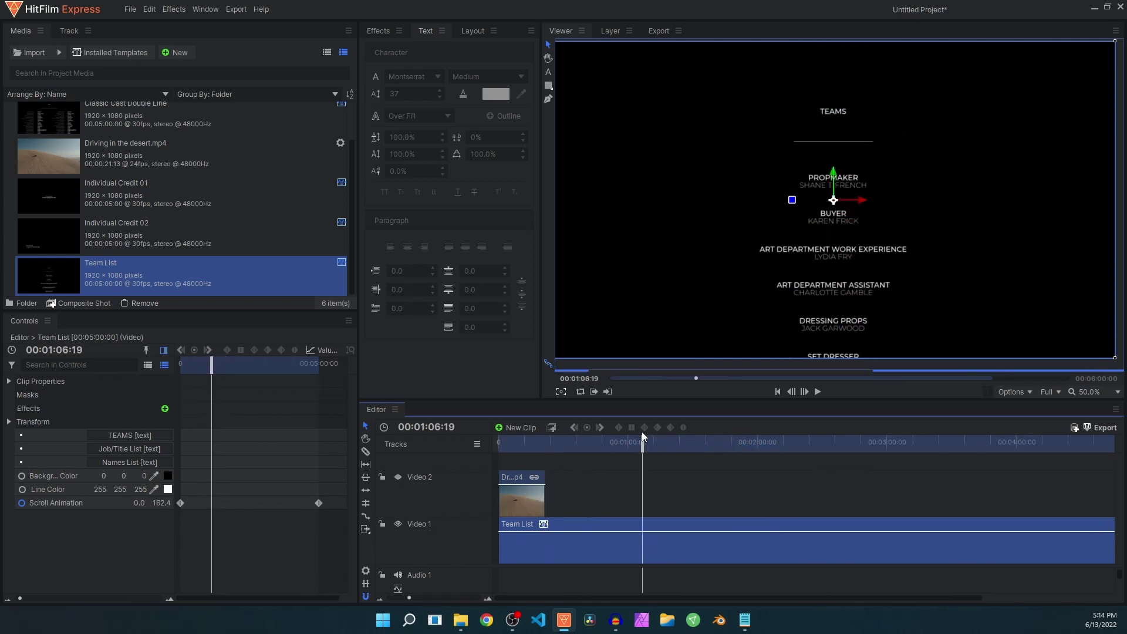
click(115, 432)
click(122, 448)
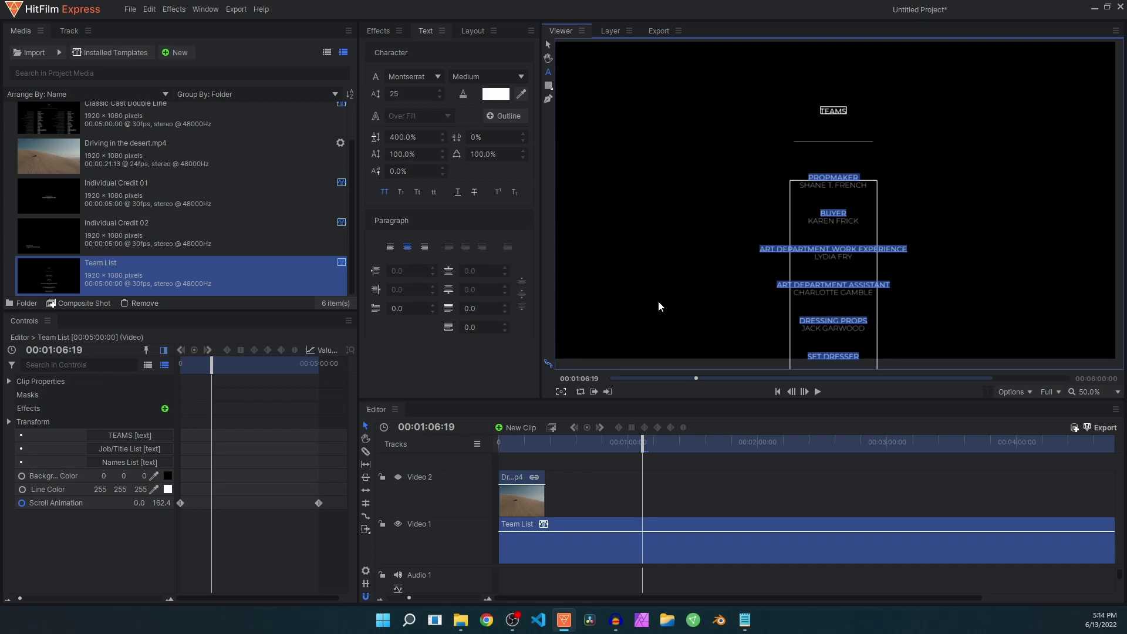
- Paste the actors' names over the job titles and scrub back to the TEAMS heading
key(ctrl+v)
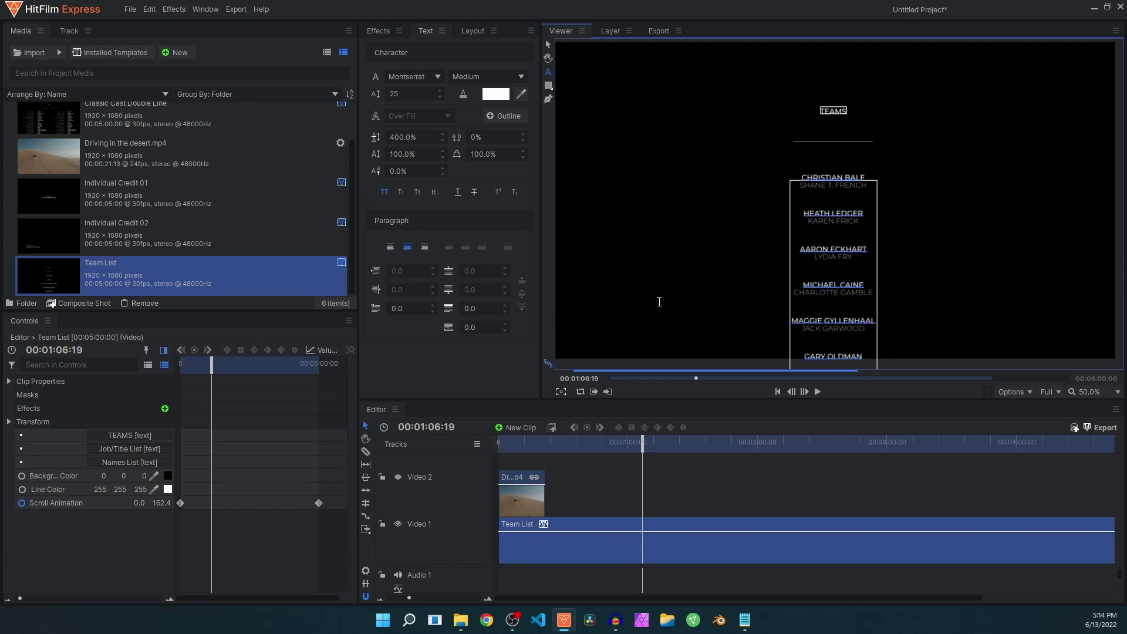
click(546, 45)
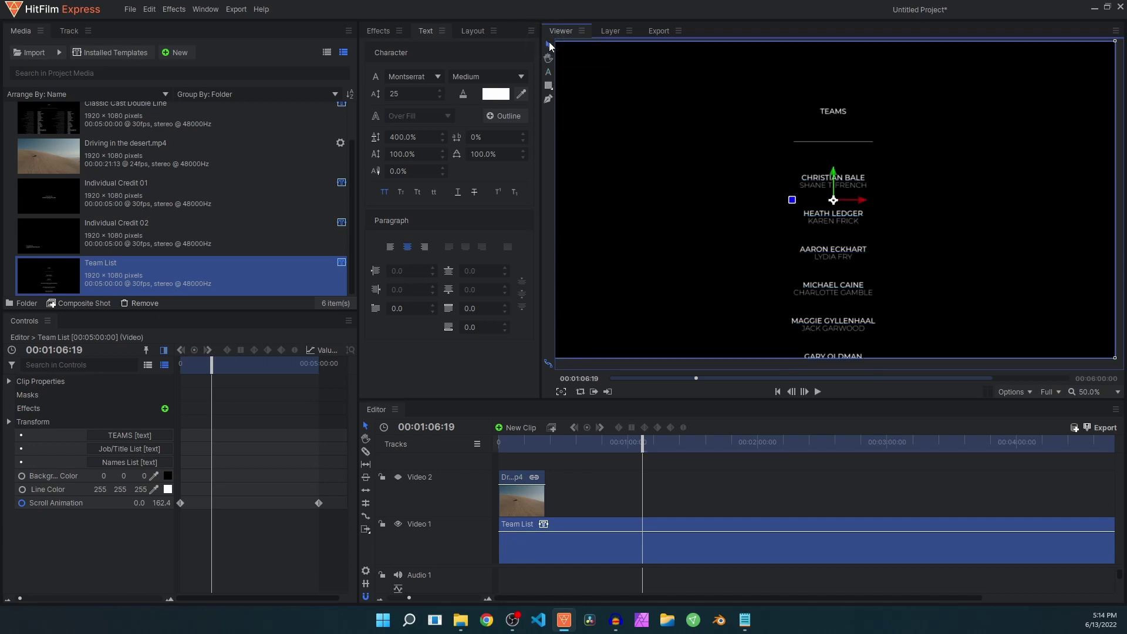
drag(645, 441, 578, 451)
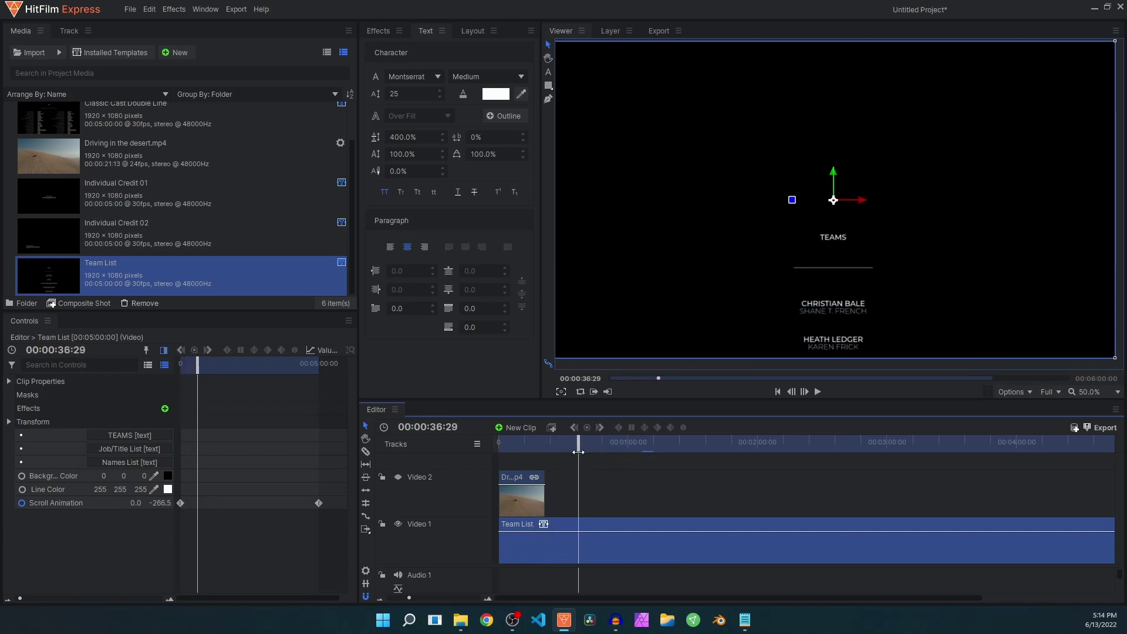